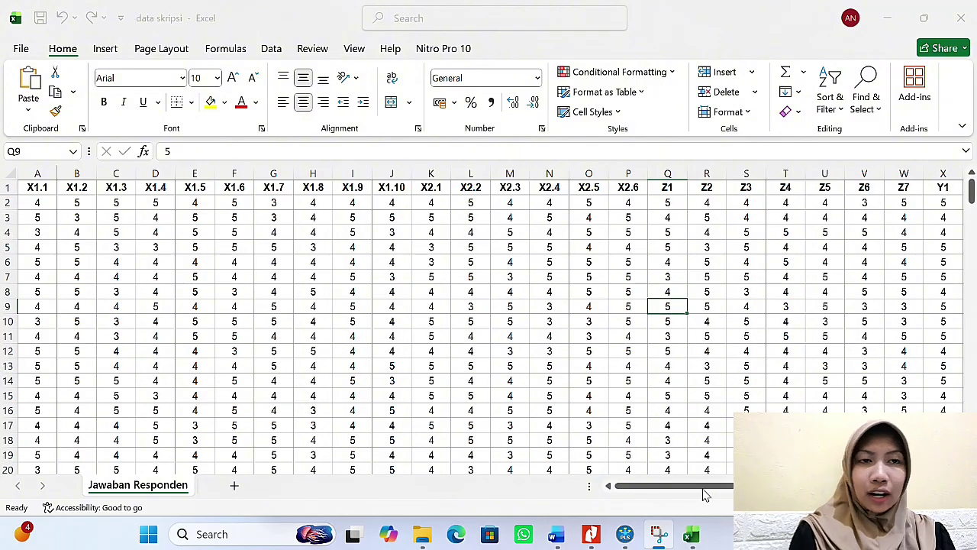
Step: Switch from the Excel data sheet to SmartPLS and create a new project named UJIAN STATISTIK
left_click_drag(705, 488, 784, 488)
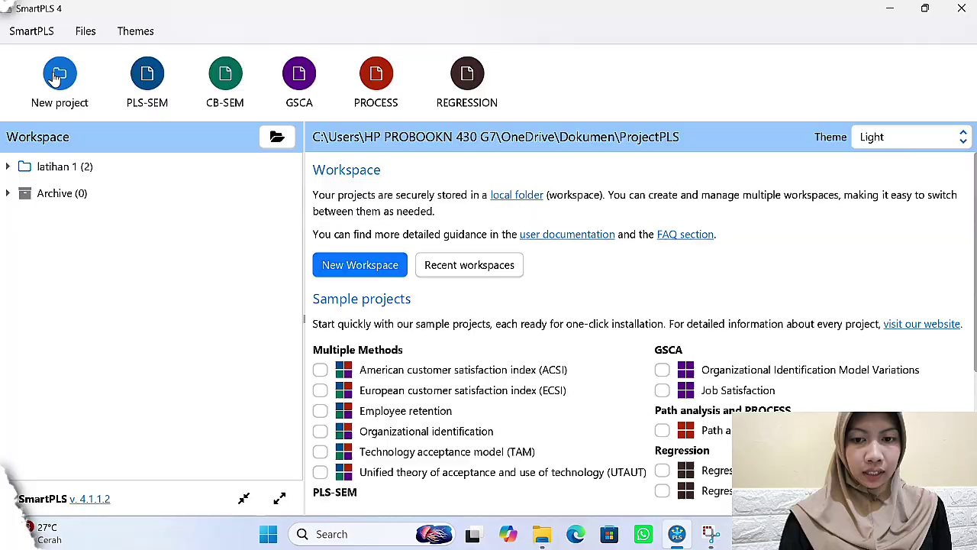
left_click(55, 76)
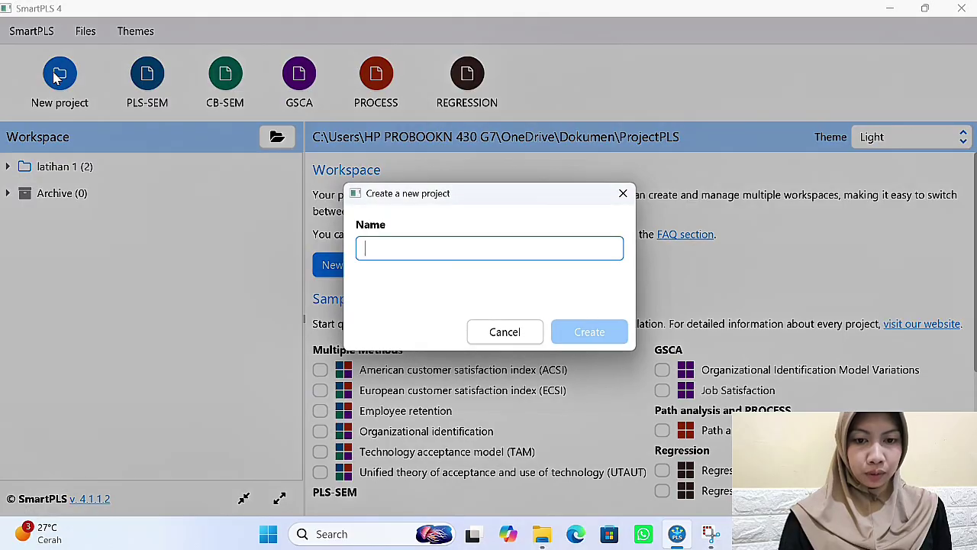
type("UJ")
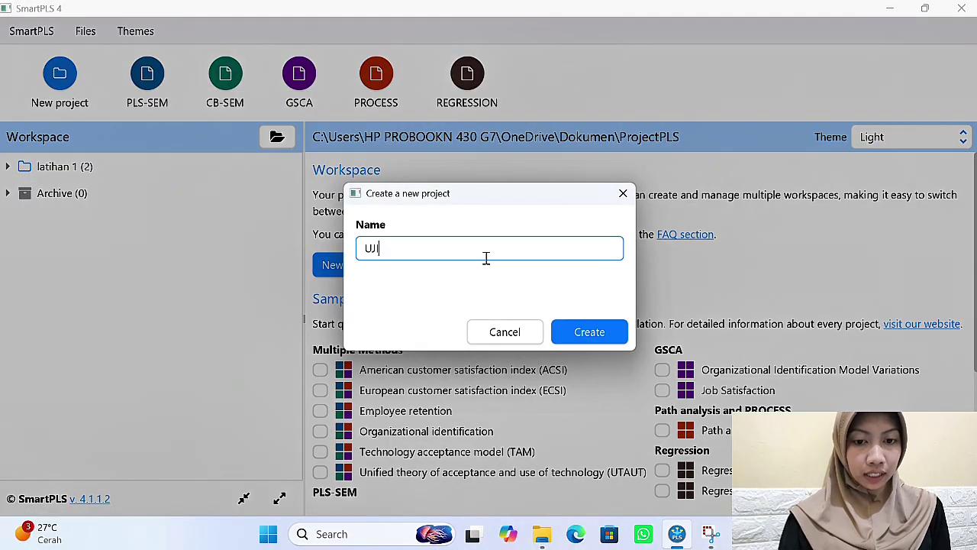
type("IAN ST")
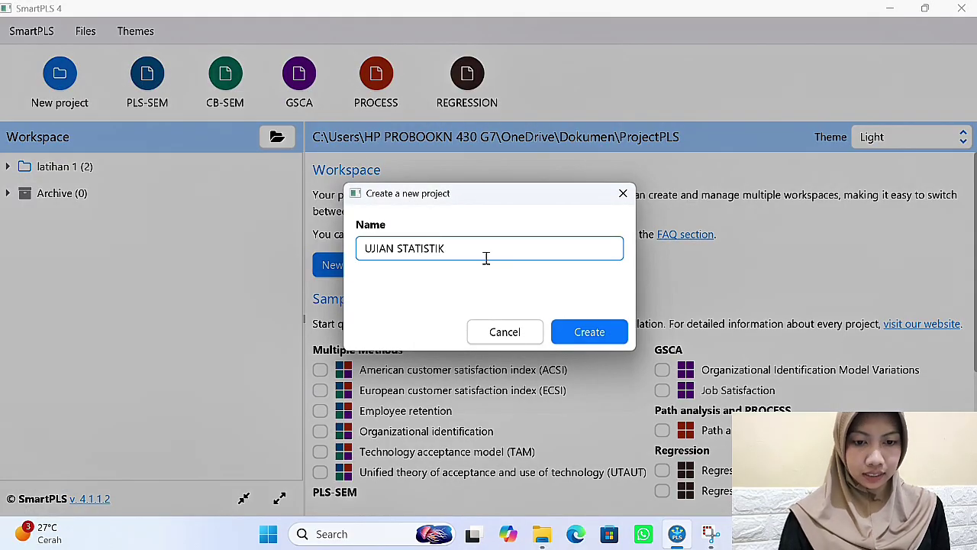
type("ATISTIK")
key("Return")
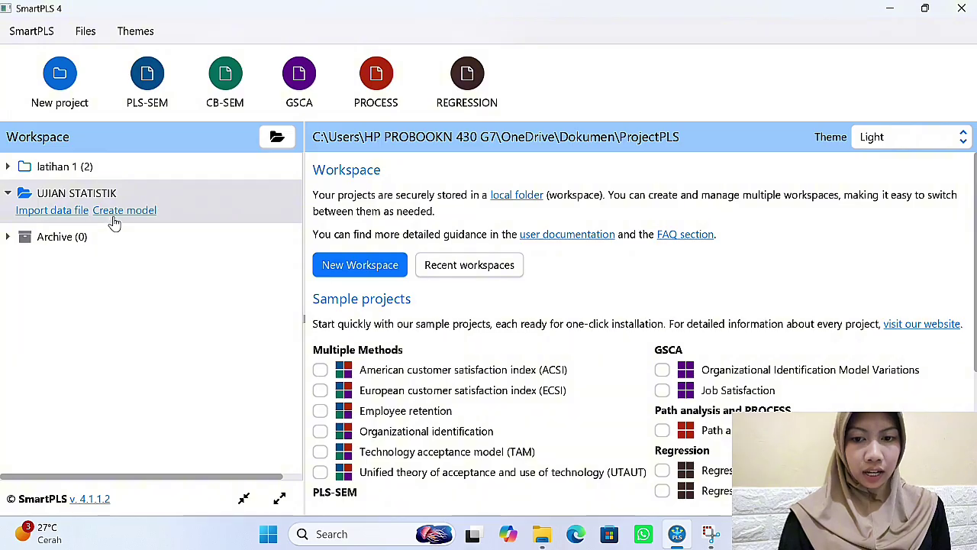
Step: Import the data skripsi Excel file into the UJIAN STATISTIK project with all indicators included
left_click(58, 215)
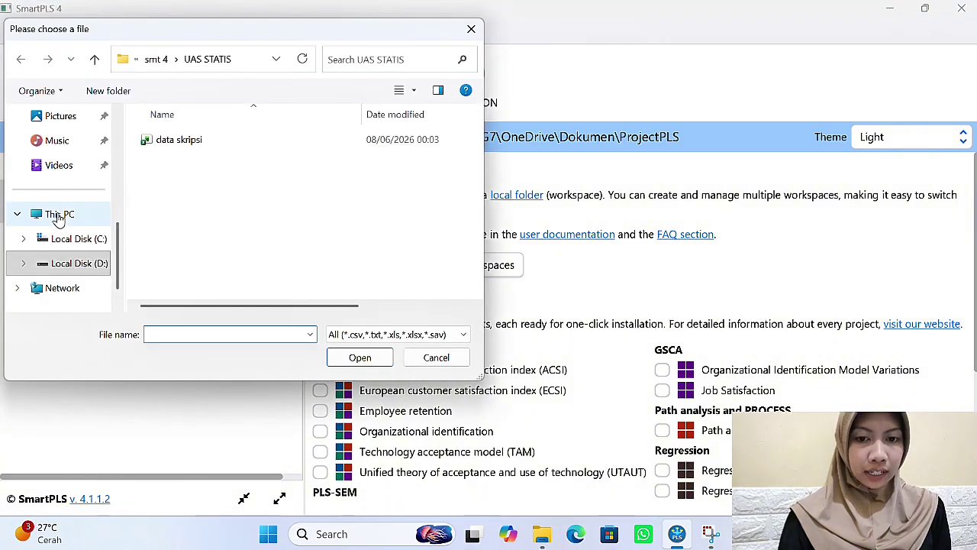
left_click(186, 140)
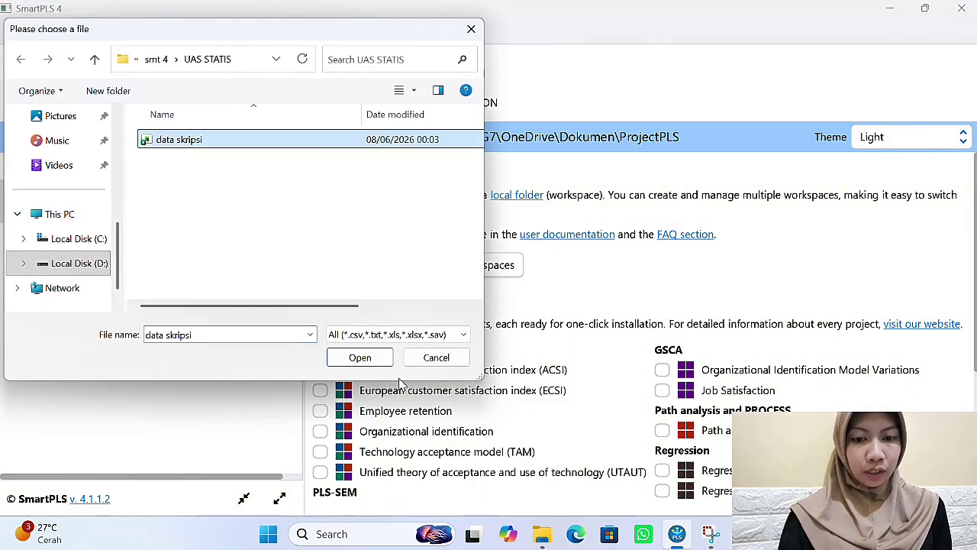
left_click(372, 358)
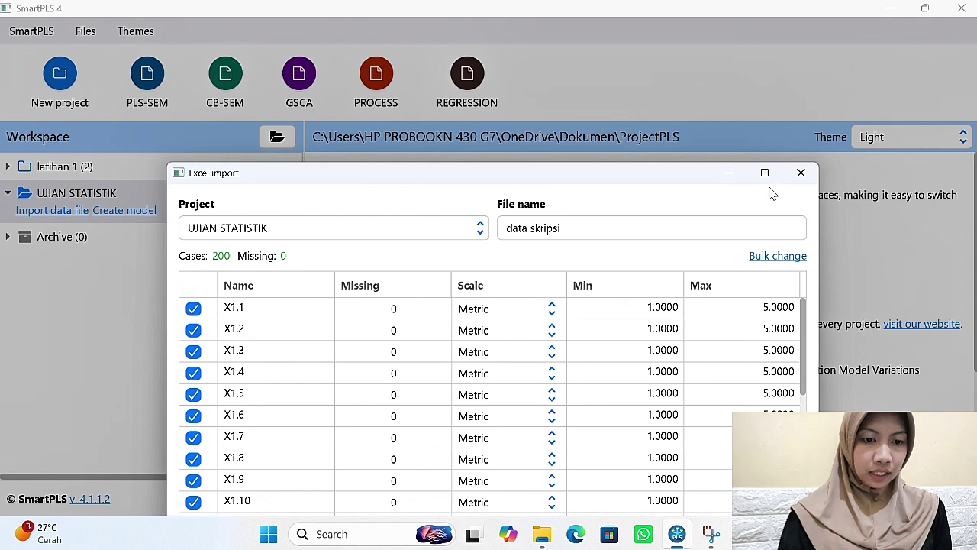
left_click(764, 174)
left_click(878, 495)
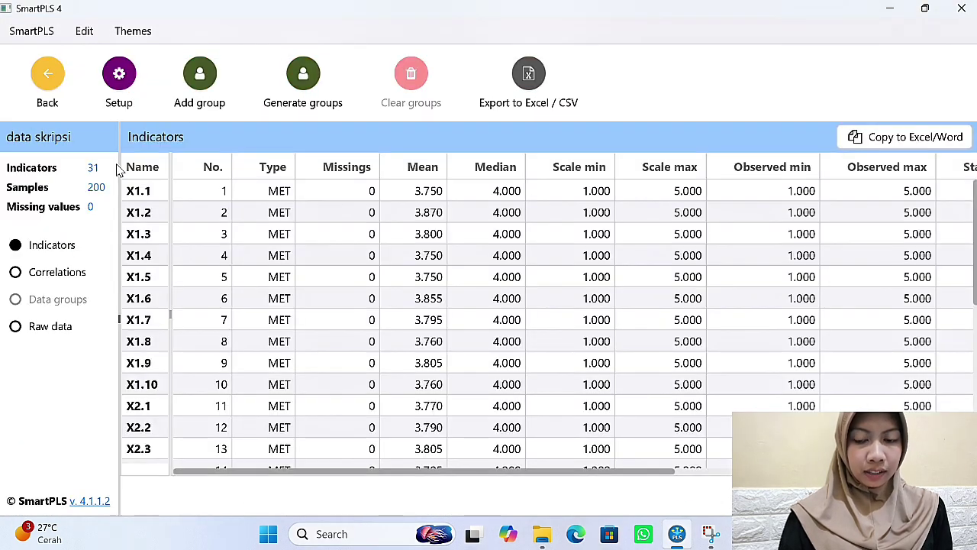
Step: Return to the workspace and create a PLS-SEM model named UJIAN STATISTIK in the project
left_click(48, 76)
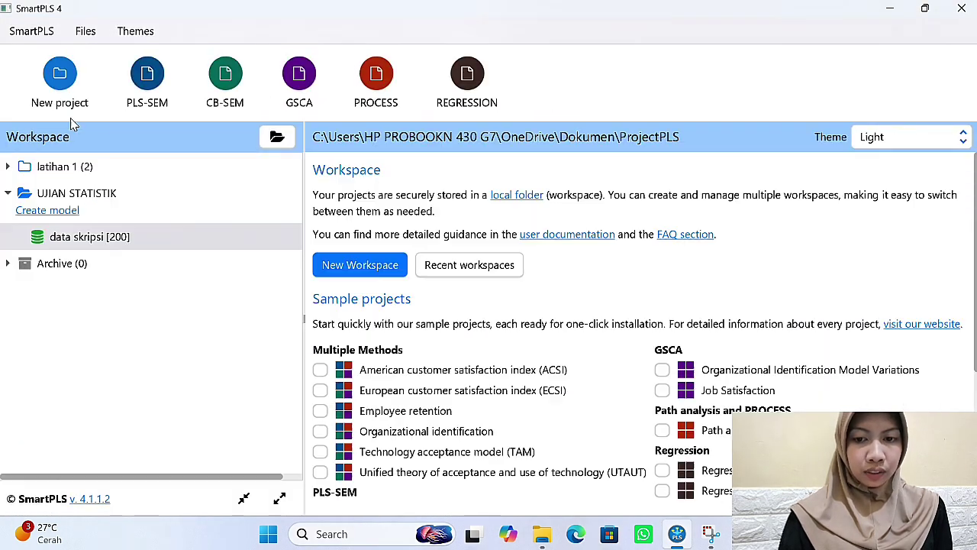
left_click(63, 211)
left_click(605, 262)
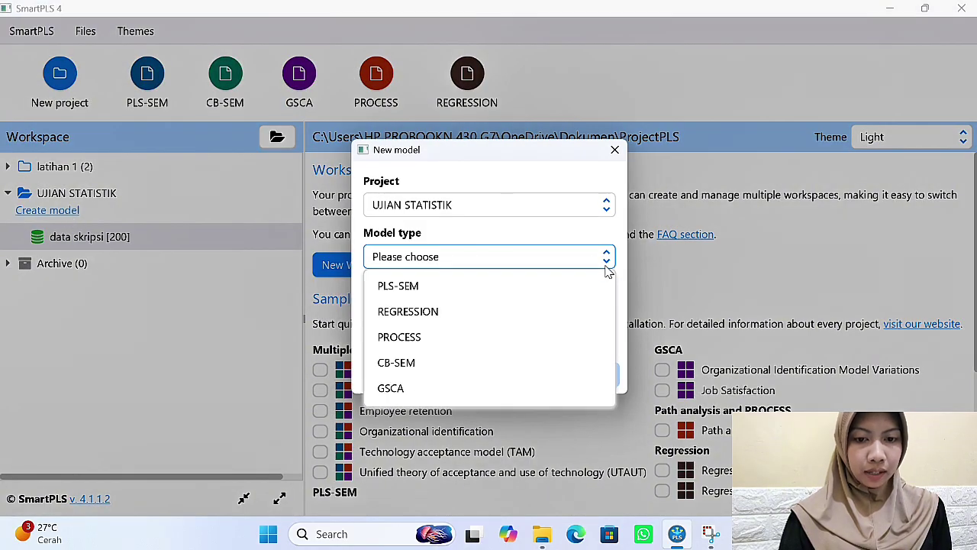
left_click(478, 288)
left_click(491, 315)
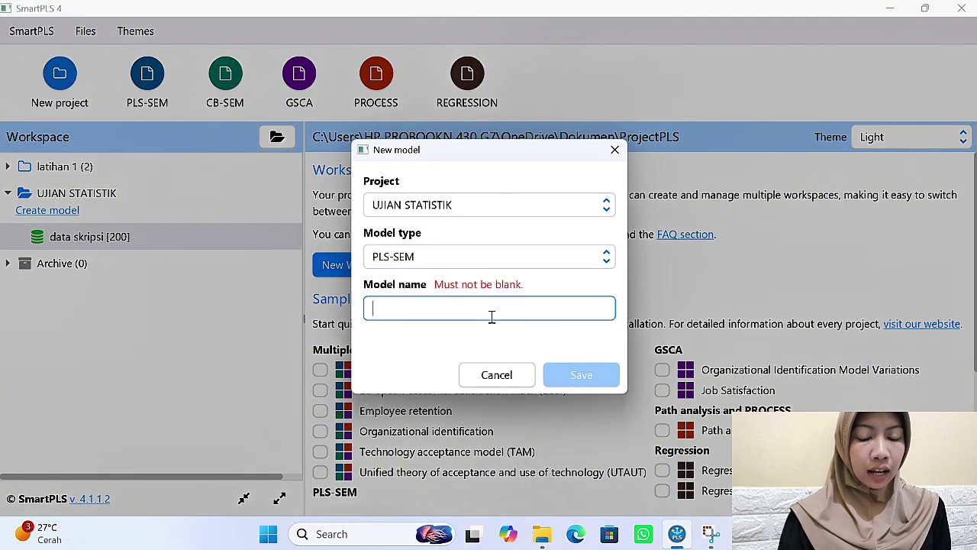
type("UJIAN STATISTIK")
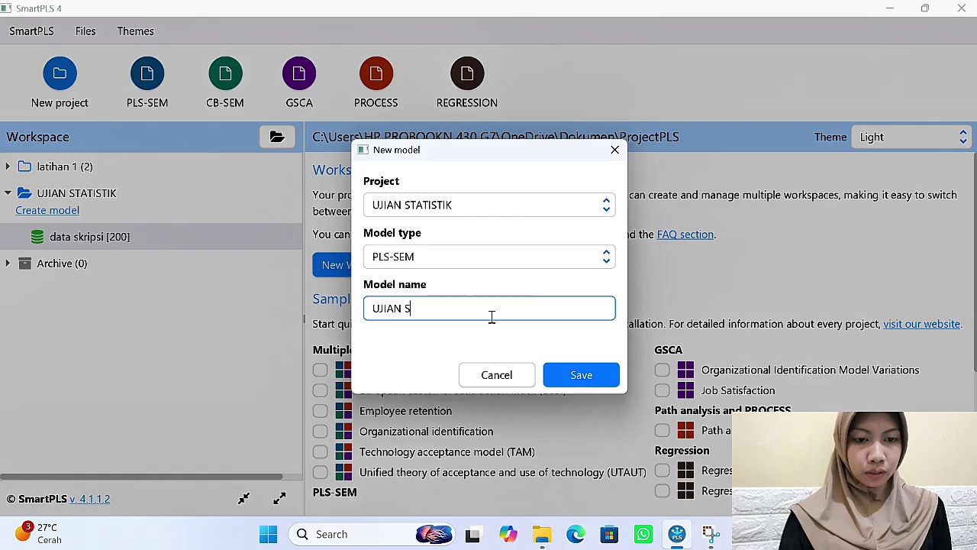
left_click(580, 375)
Step: Place indicators X1.1 through X1.10 on the canvas as a latent variable named Consumer Innovativiness
left_click(161, 170)
key("shift+Down")
key("shift+Down")
key("shift+Down")
key("shift+Down")
key("shift+Down")
key("shift+Down")
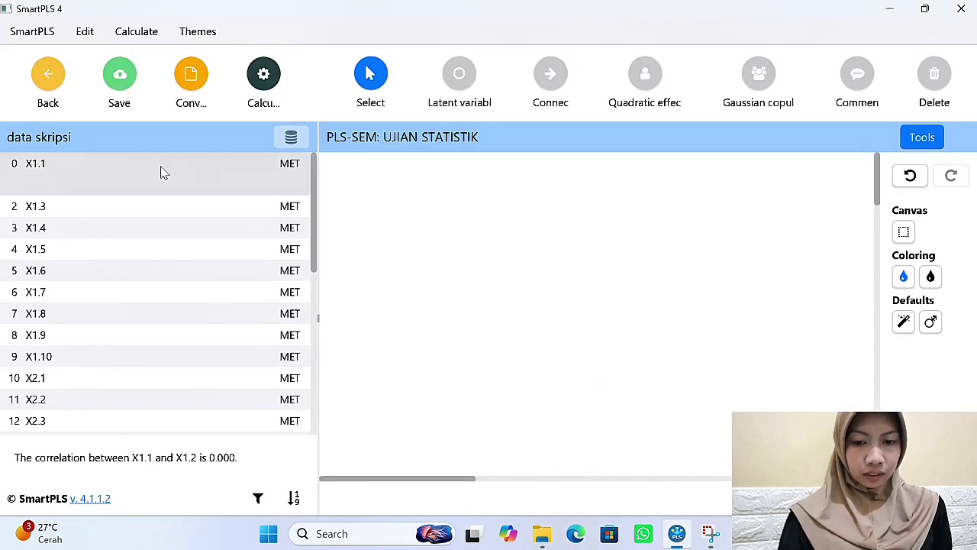
key("shift+Down")
key("shift+Down")
key("shift+Down")
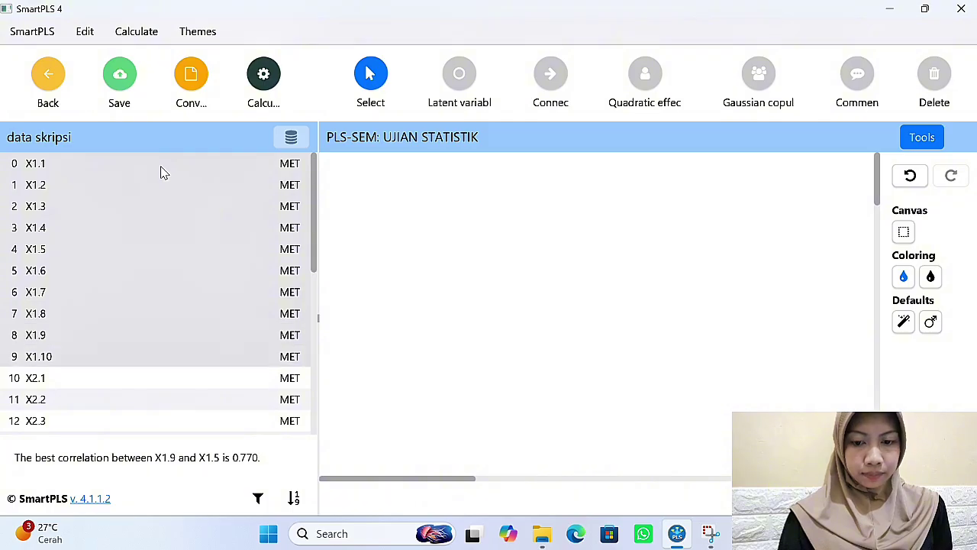
left_click_drag(138, 266, 495, 264)
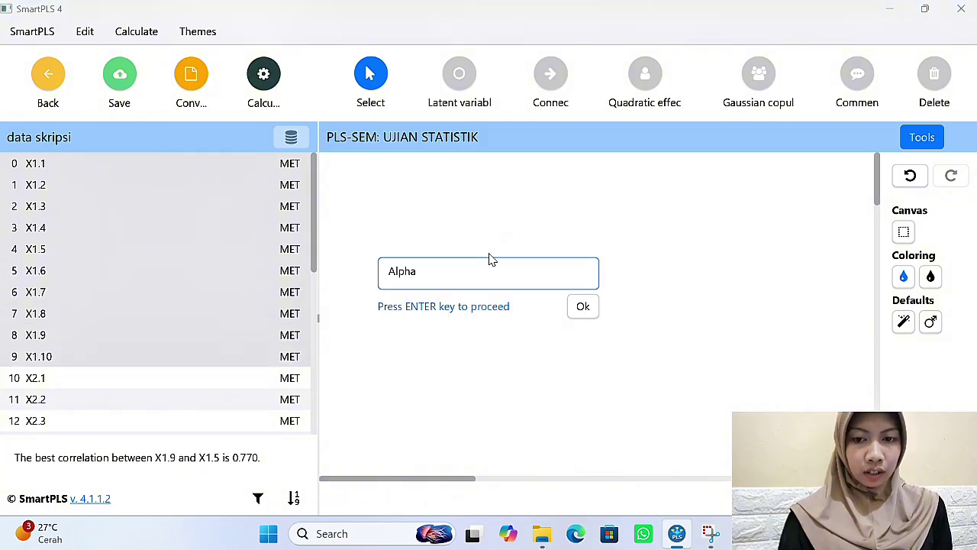
key("BackSpace")
key("BackSpace")
key("BackSpace")
key("BackSpace")
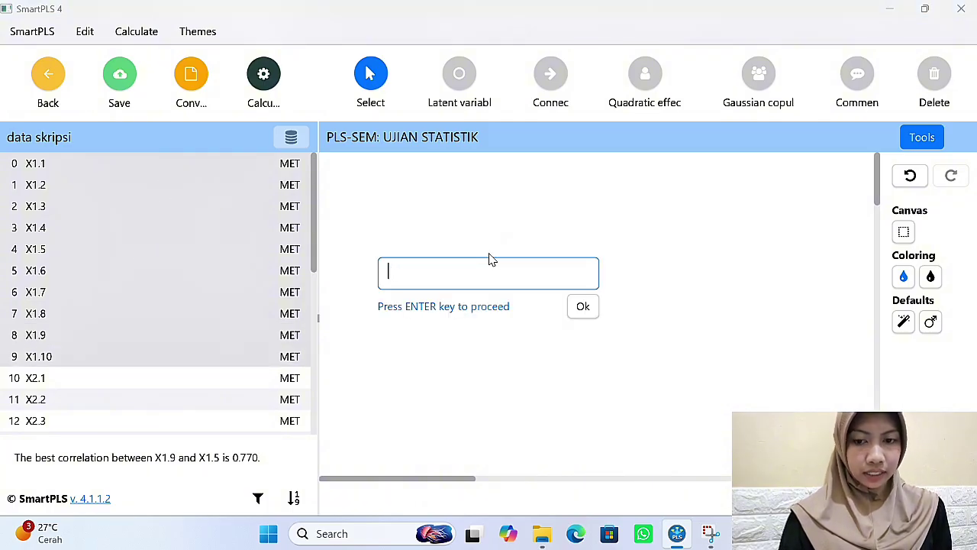
type("Consumer Innovativiness")
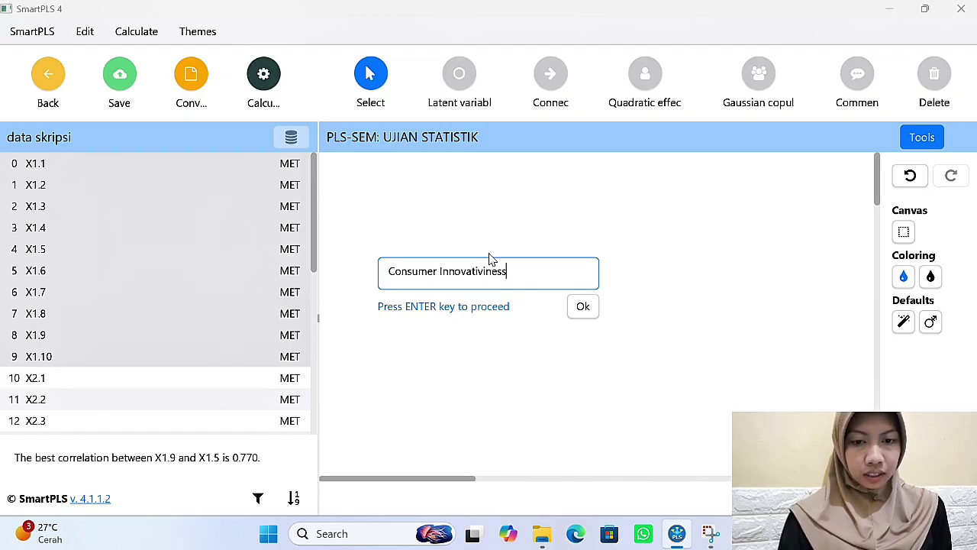
key("Return")
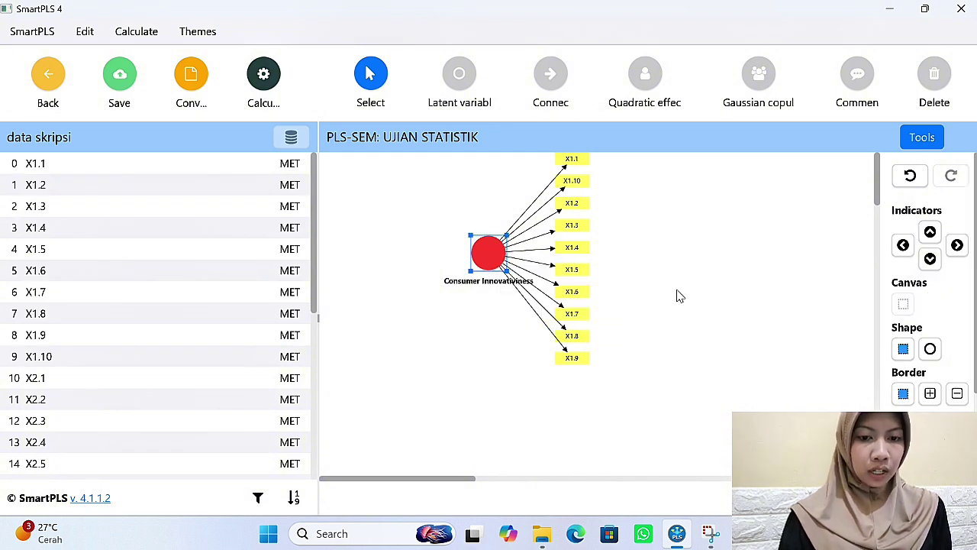
Step: Put the Consumer Innovativiness indicators on the left of their construct and shift the construct slightly down and left
left_click(902, 245)
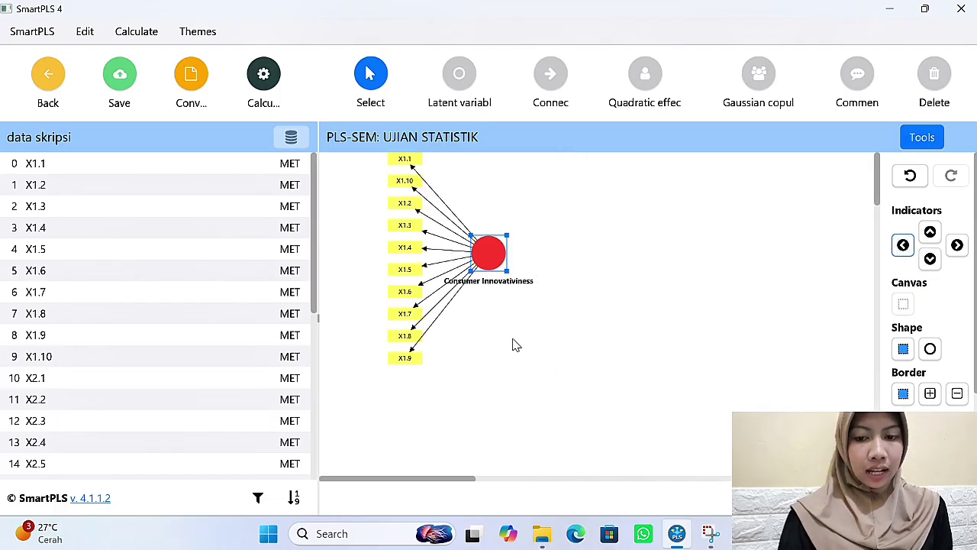
left_click_drag(490, 260, 445, 289)
Step: Place indicators X2.1 through X2.6 below Consumer Innovativiness as a latent variable named Perceived Usefullness
left_click(145, 384)
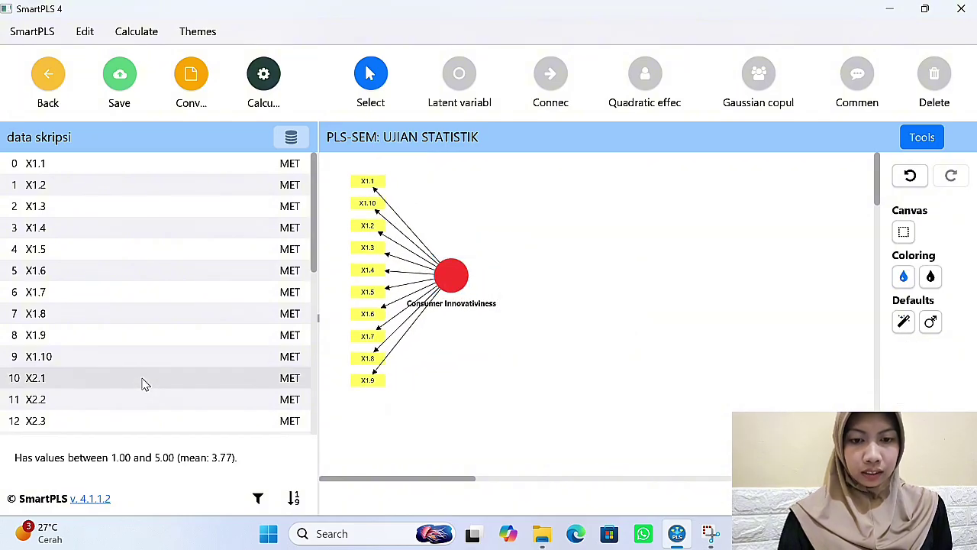
key("shift+Down")
key("shift+Down")
key("shift+Down")
key("shift+Down")
key("shift+Down")
key("shift+Down")
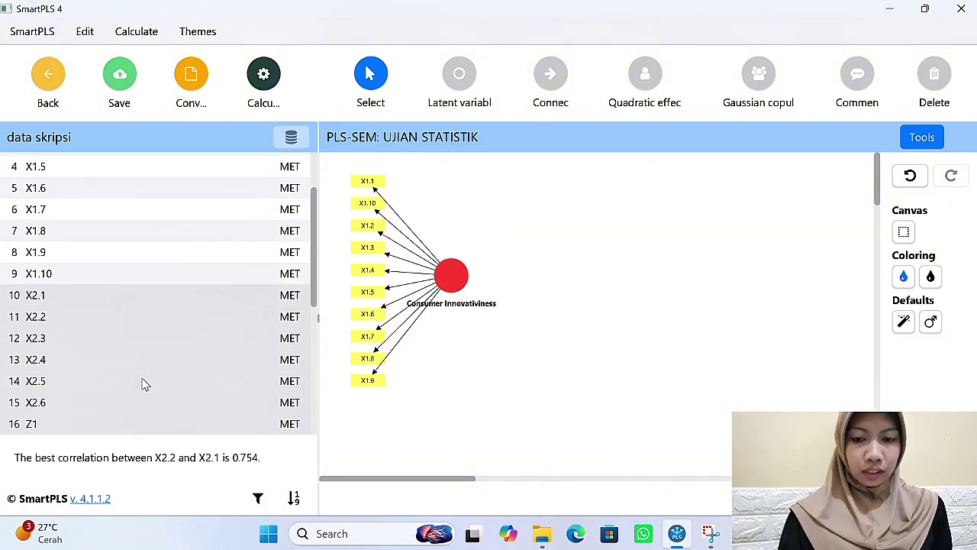
key("shift+Up")
left_click_drag(161, 319, 473, 449)
type(".")
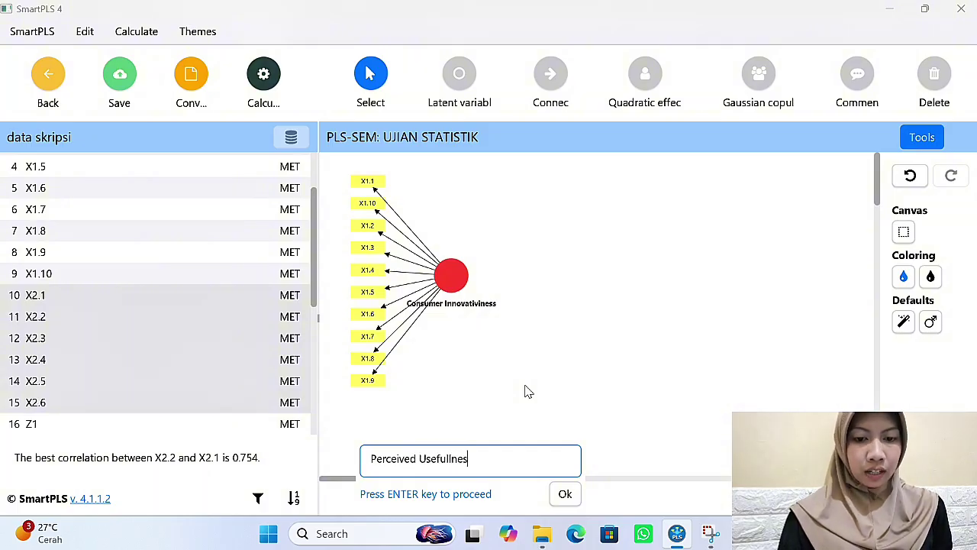
key("Return")
Step: Put the Perceived Usefullness indicators on the left of their construct and align it beneath Consumer Innovativiness
scroll(635, 336, "down", 2)
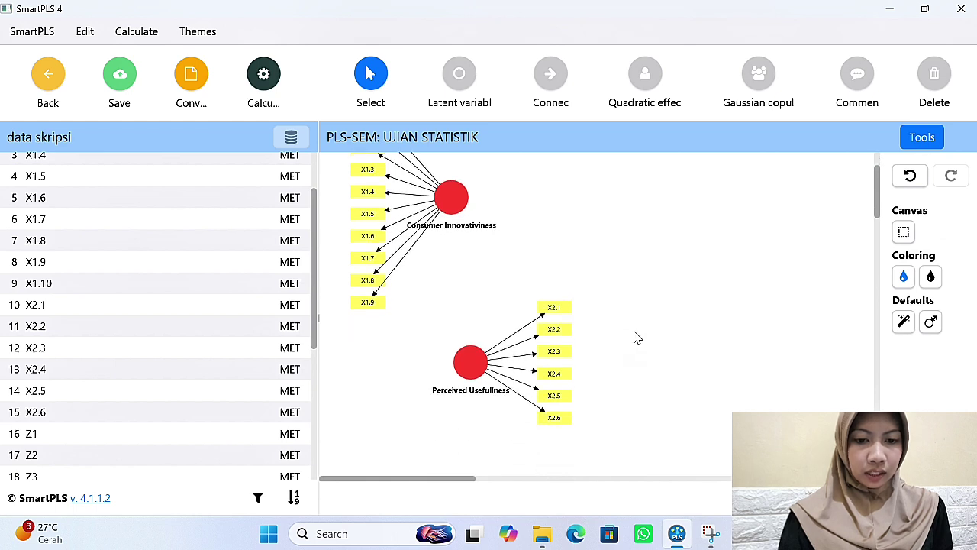
left_click(472, 371)
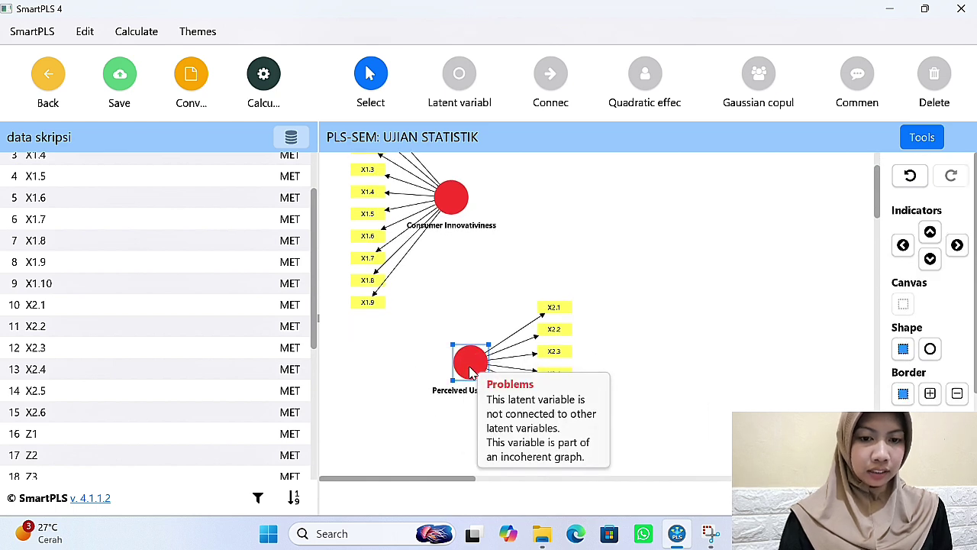
left_click(904, 245)
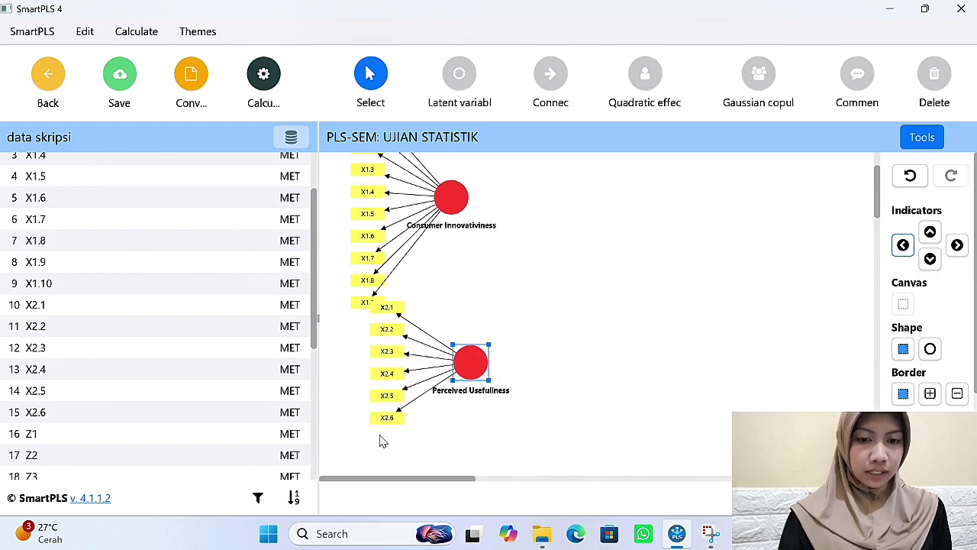
left_click_drag(479, 359, 443, 391)
Step: Place indicators Z1 through Z7 as a latent variable named Perceived Value, positioned right of and between the two existing constructs
scroll(172, 353, "down", 4)
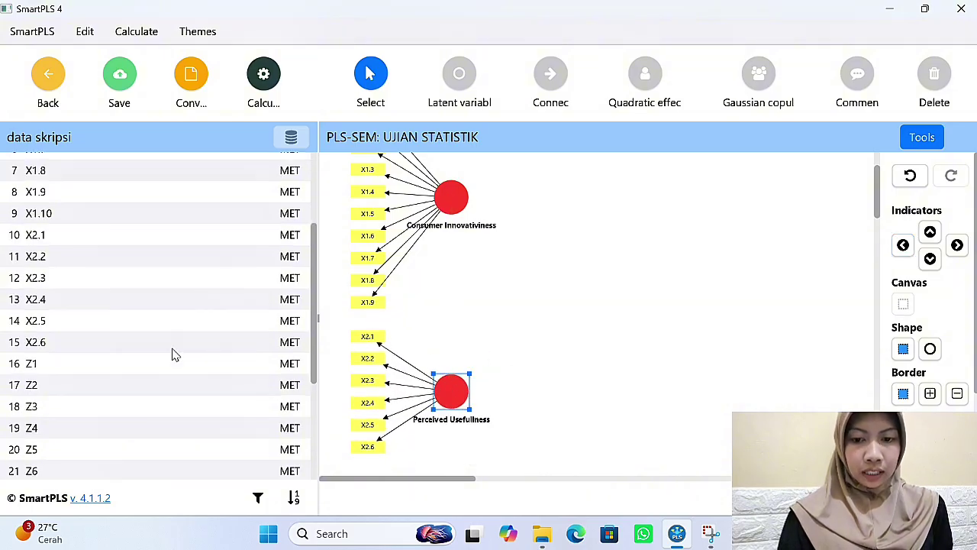
left_click(77, 263)
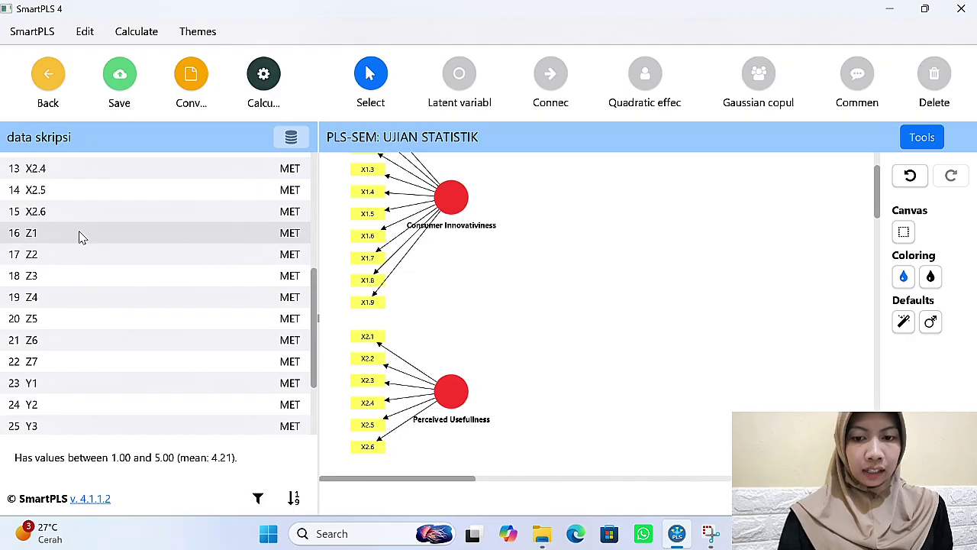
key("shift+Down")
key("shift+Down")
key("shift+Down")
key("shift+Down")
key("shift+Down")
key("shift+Down")
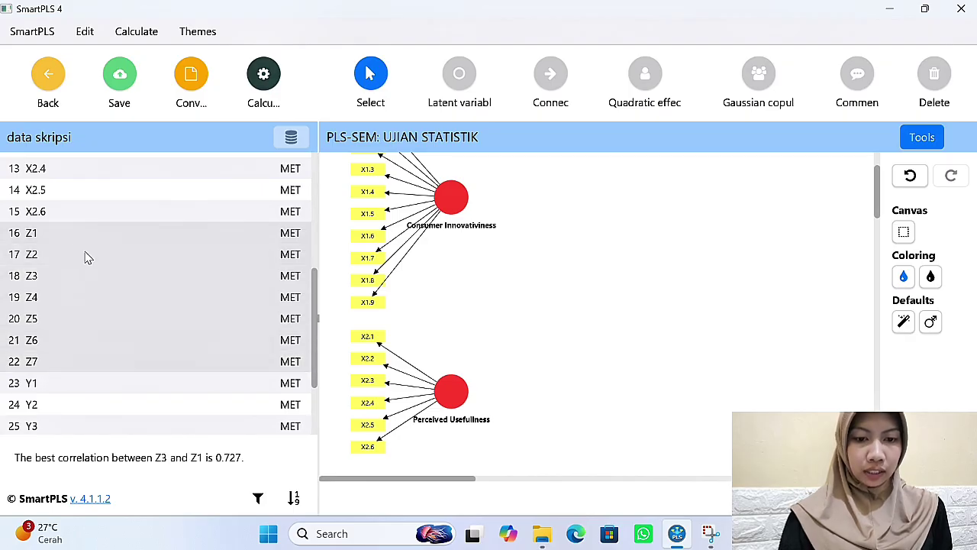
left_click_drag(85, 255, 589, 305)
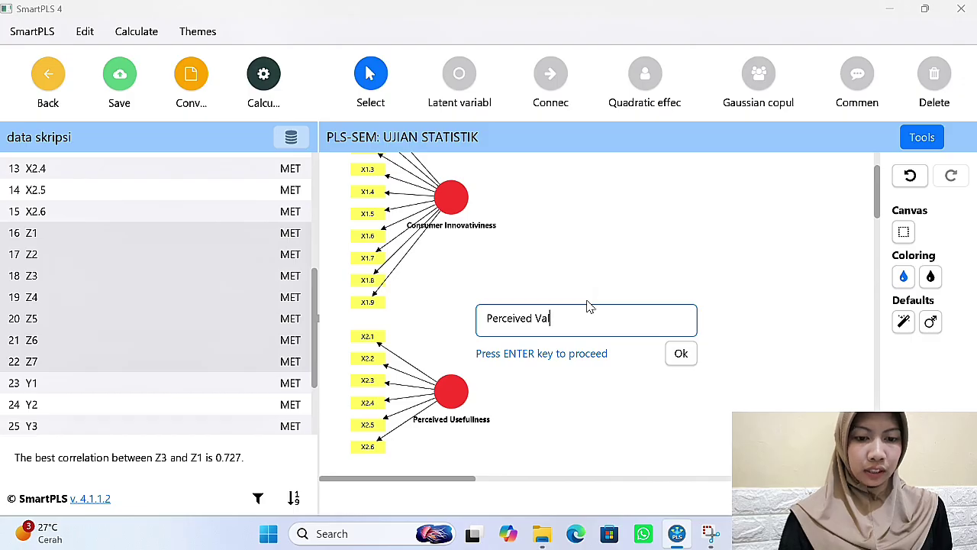
key("Return")
left_click_drag(587, 304, 558, 306)
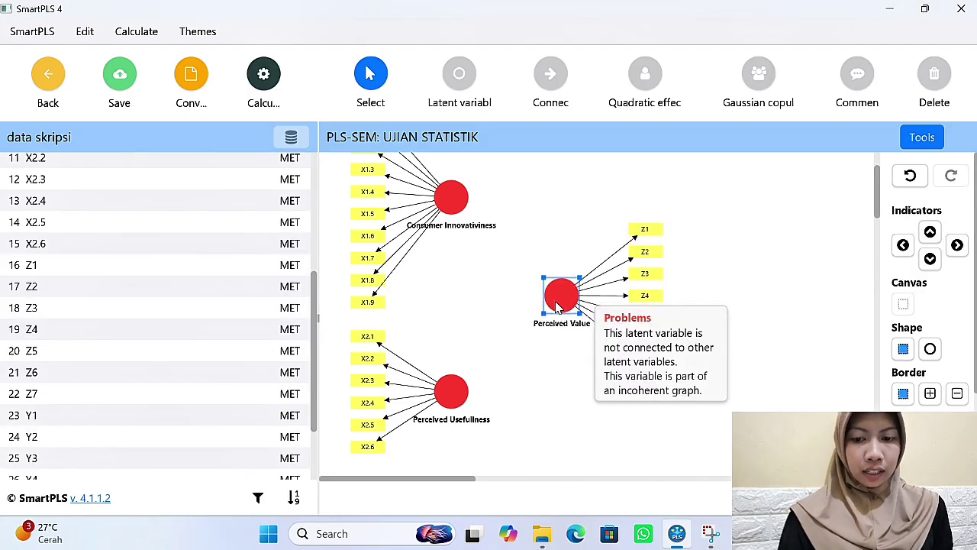
Step: Place indicators Y1 through Y8 as a latent variable named Purchase Intention, to the right of Perceived Value
left_click(194, 420)
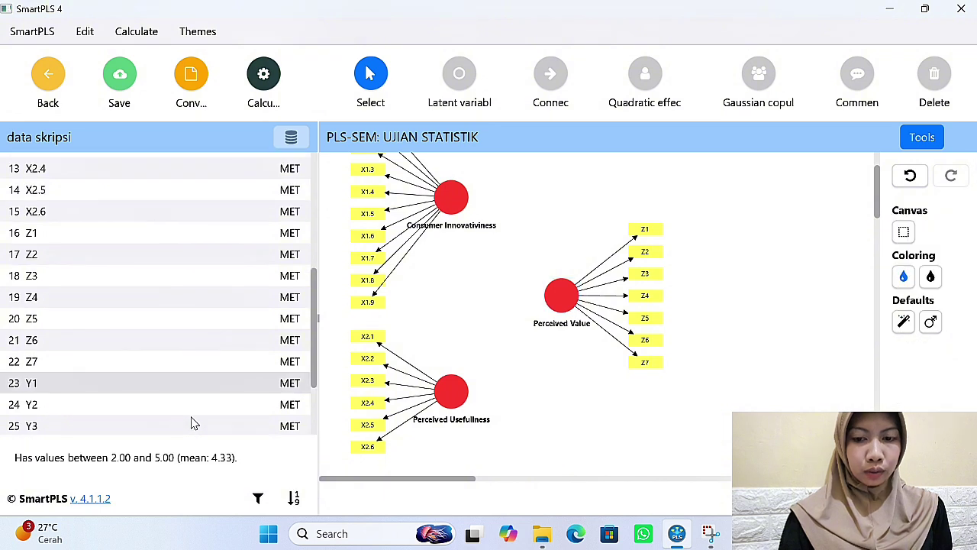
key("shift+Down")
key("shift+Down")
key("shift+Down")
key("shift+Down")
key("shift+Down")
key("shift+Down")
key("shift+Down")
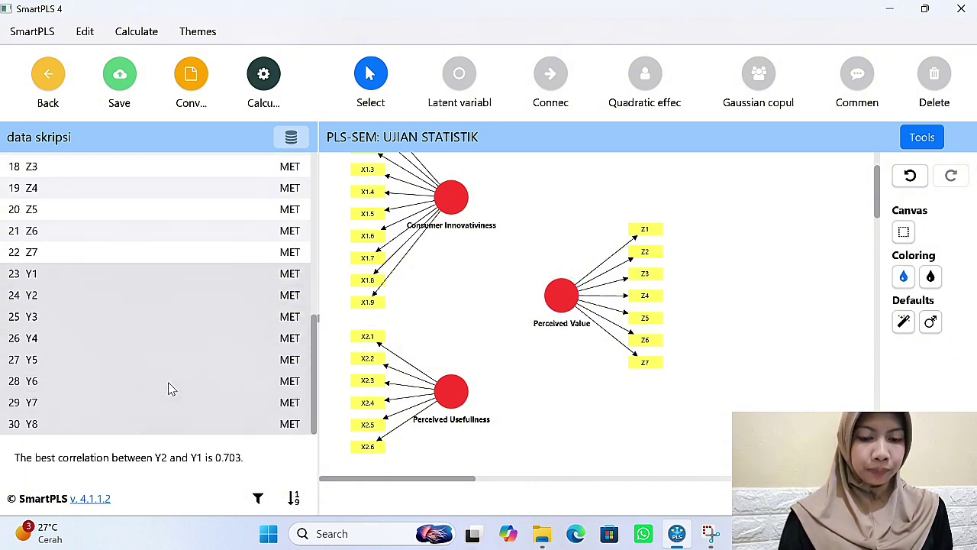
left_click_drag(172, 388, 789, 300)
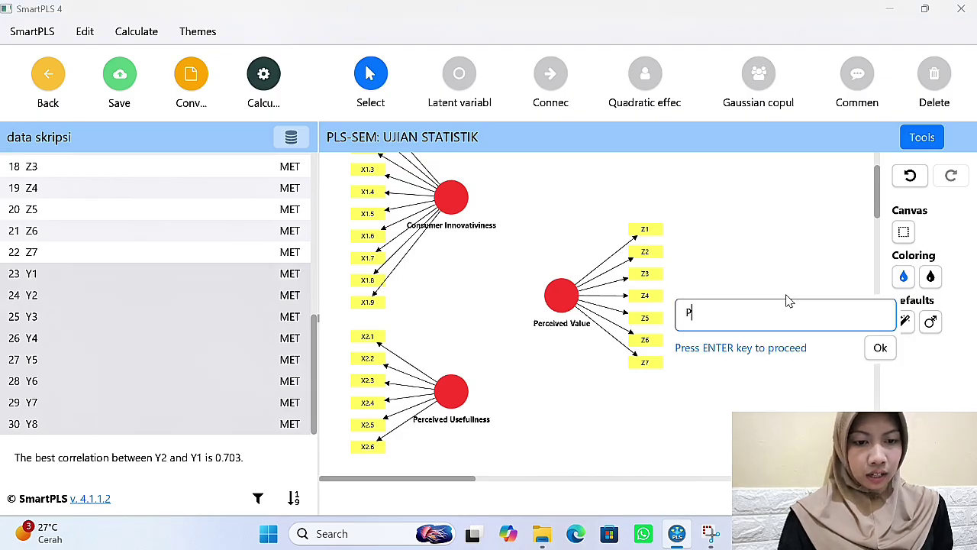
type("Purchase Intention")
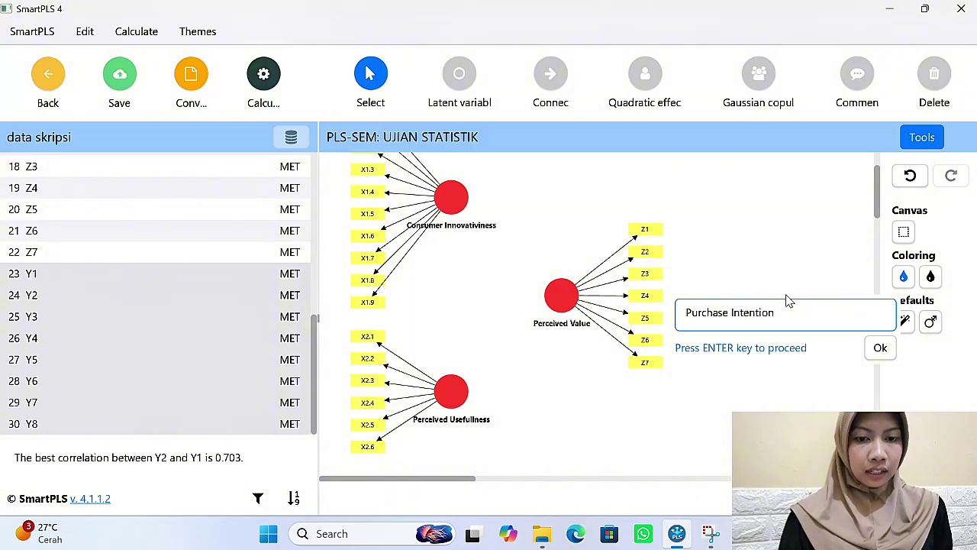
key("Return")
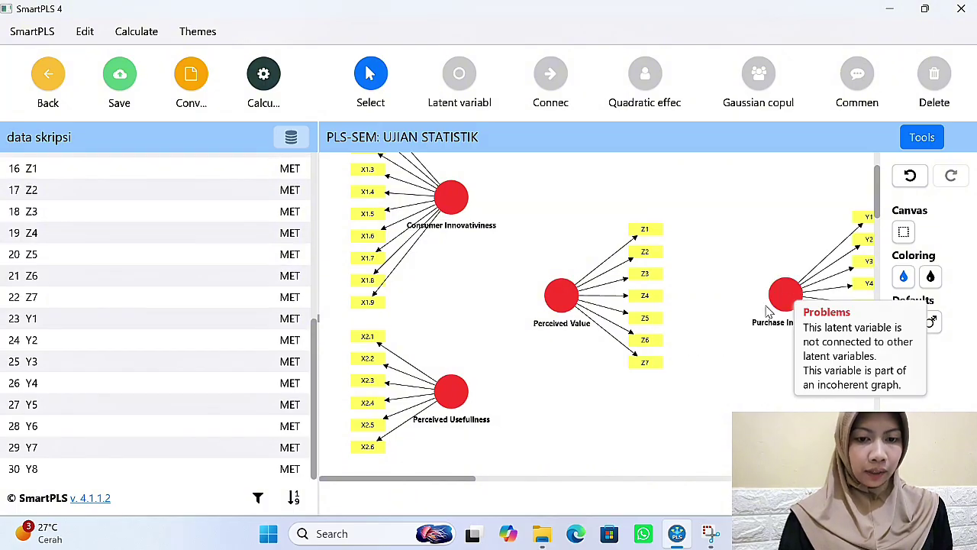
Step: Connect Consumer Innovativiness and Perceived Usefullness to Perceived Value with structural paths
left_click(546, 79)
left_click_drag(455, 200, 561, 296)
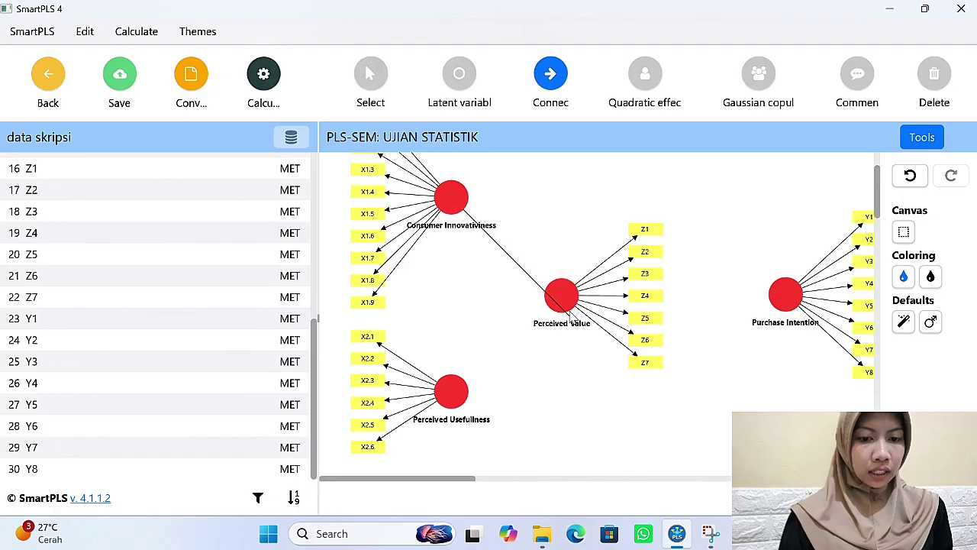
left_click_drag(456, 396, 561, 295)
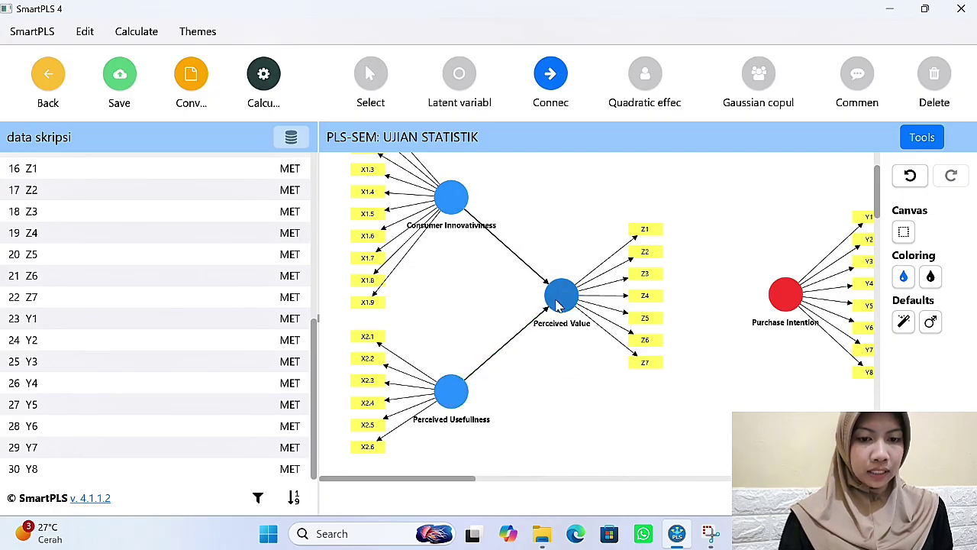
Step: Connect Consumer Innovativiness, Perceived Usefullness and Perceived Value to Purchase Intention with structural paths
left_click_drag(451, 196, 786, 294)
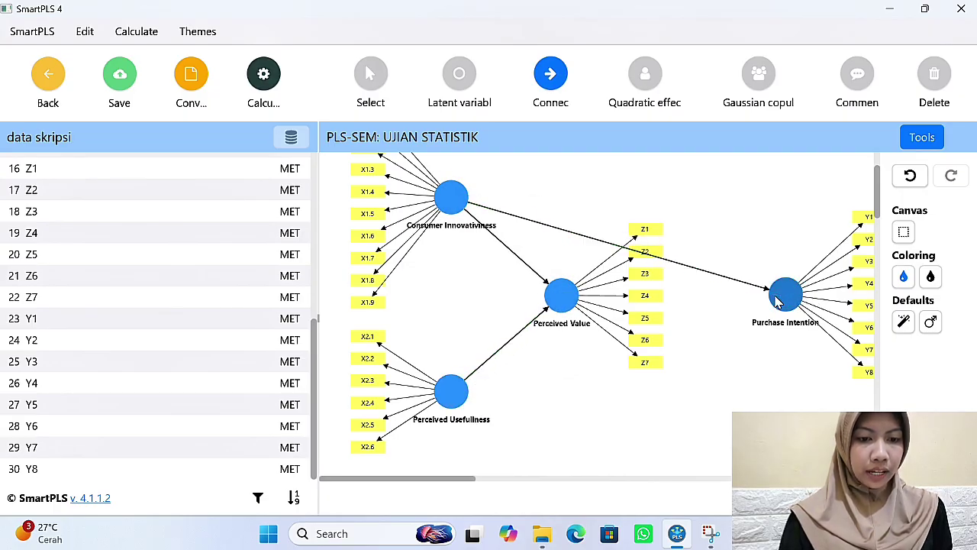
left_click_drag(451, 391, 785, 295)
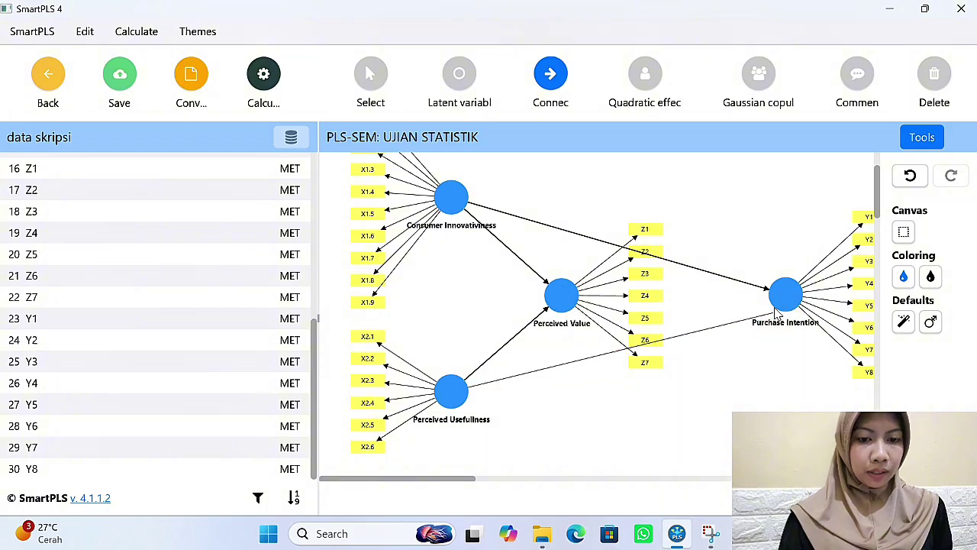
left_click_drag(548, 297, 782, 297)
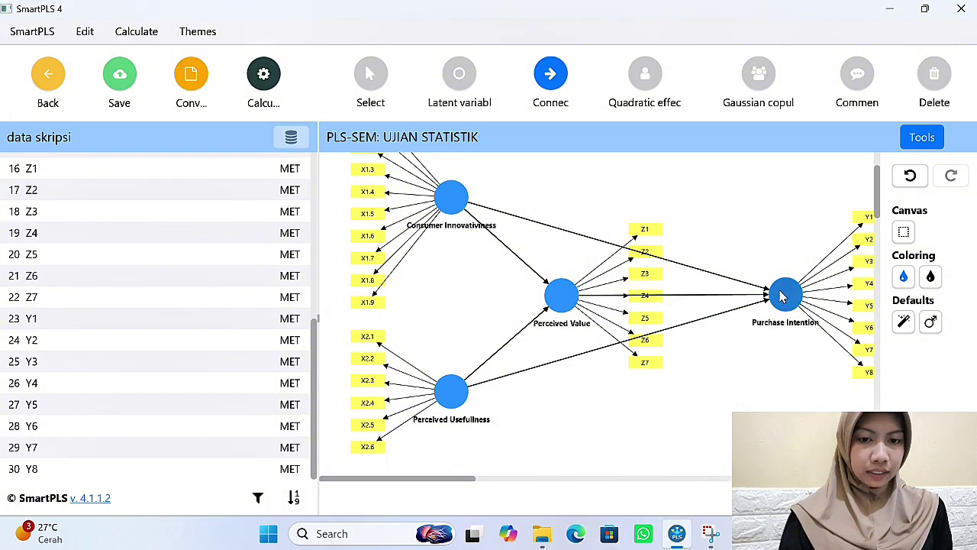
left_click(370, 74)
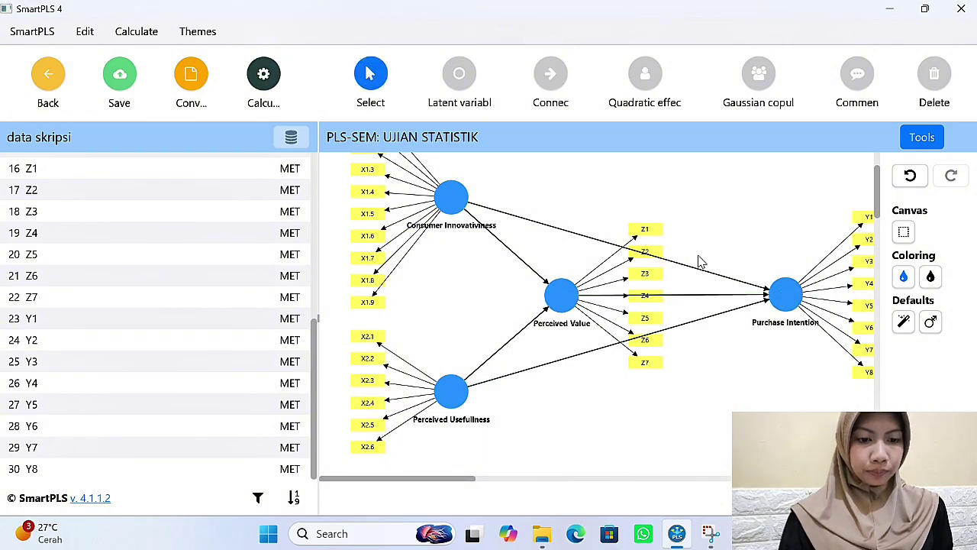
Step: Run the PLS-SEM algorithm with the Path weighting scheme, Standardized results and Default initial weights, opening the report
scroll(773, 385, "down", 3)
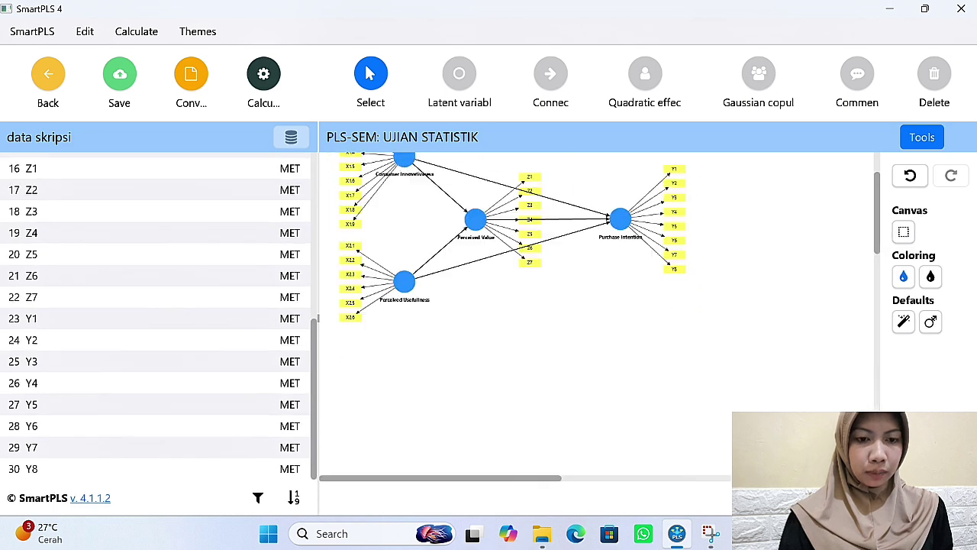
scroll(773, 384, "up", 3)
scroll(773, 384, "down", 1)
scroll(773, 384, "up", 2)
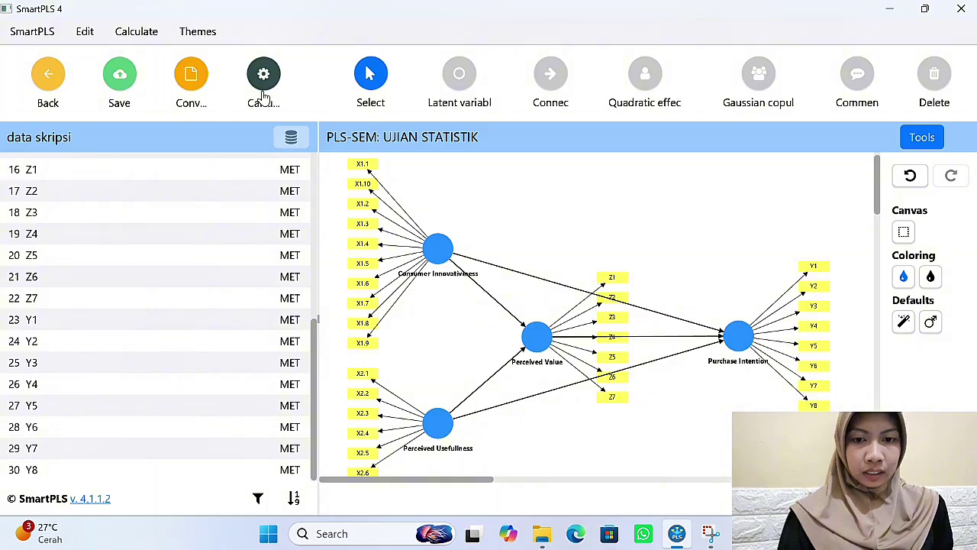
left_click(263, 84)
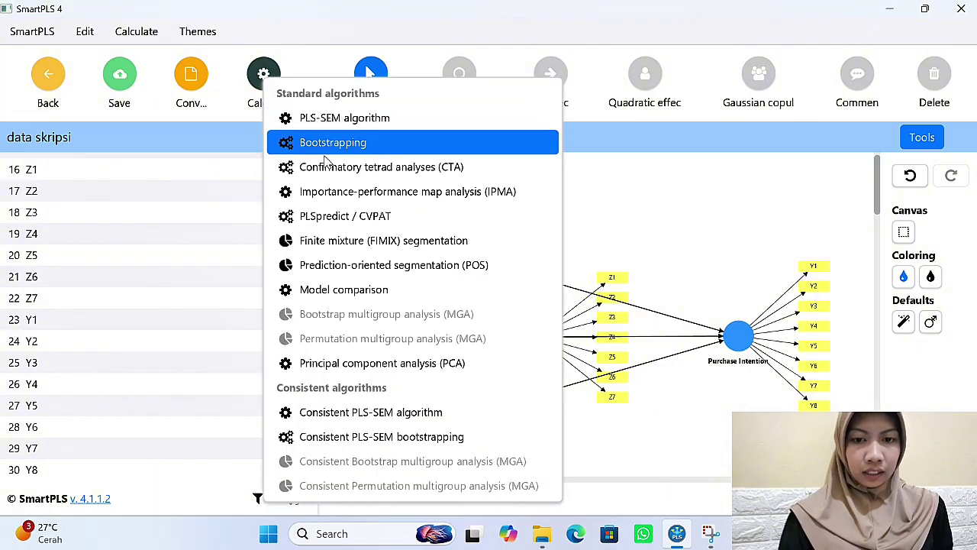
left_click(343, 119)
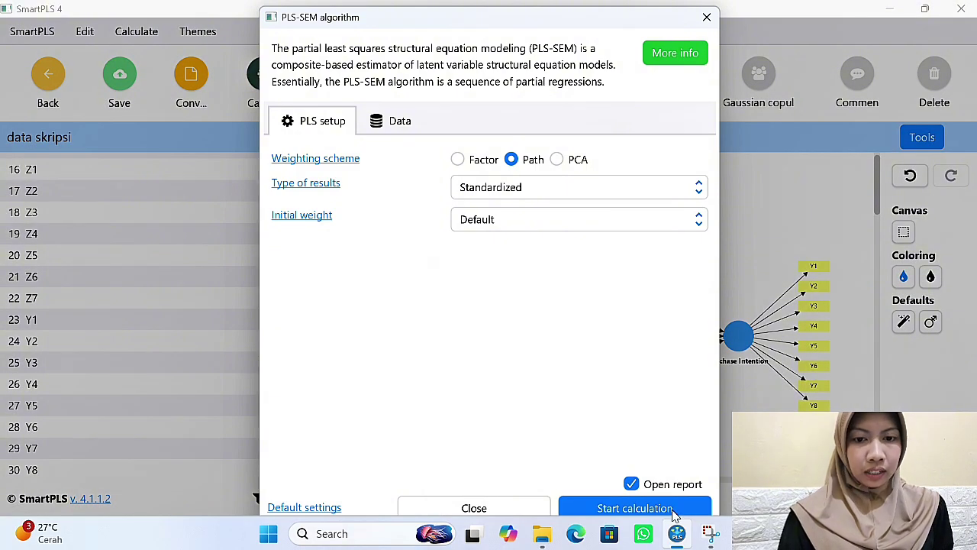
left_click(684, 510)
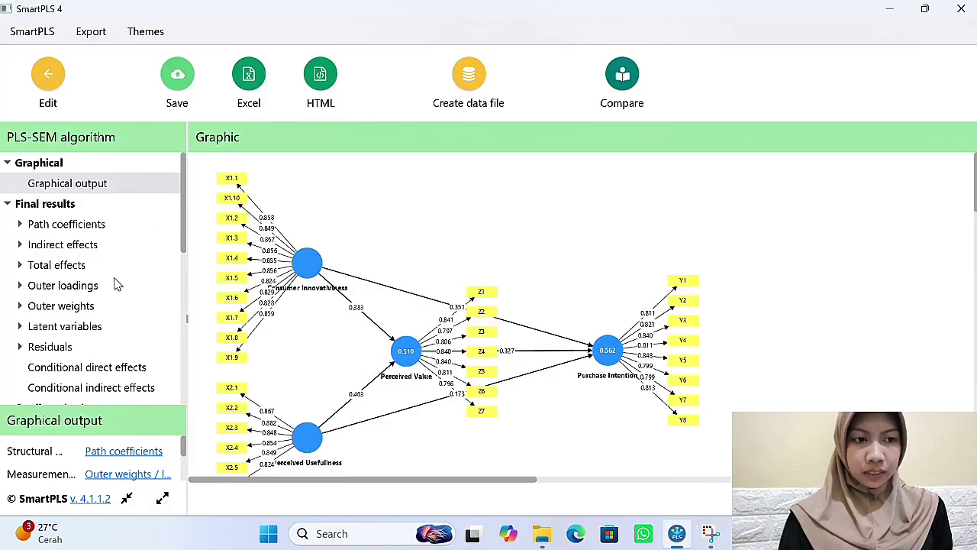
Step: Review the outer loadings matrix for all indicators and the construct reliability and validity overview
left_click(72, 291)
scroll(504, 310, "down", 5)
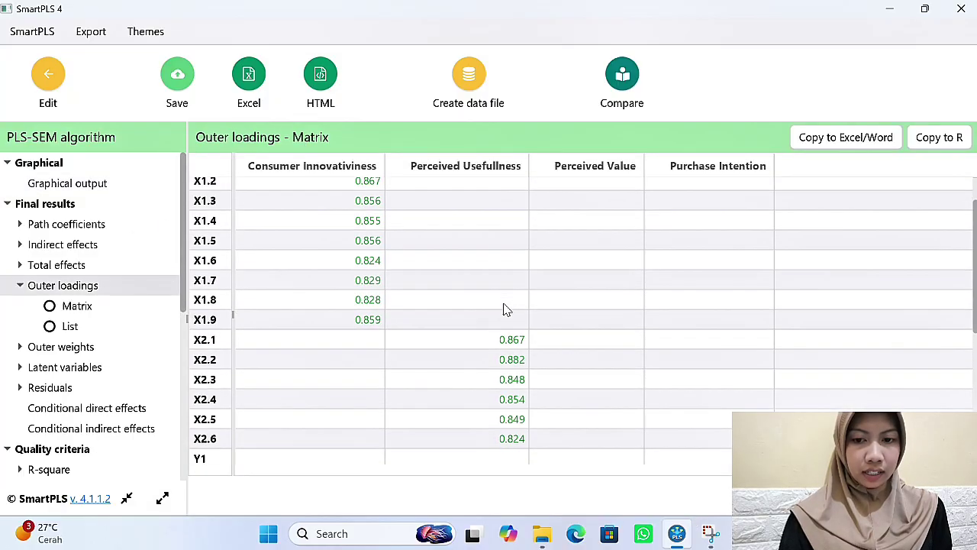
scroll(504, 309, "down", 6)
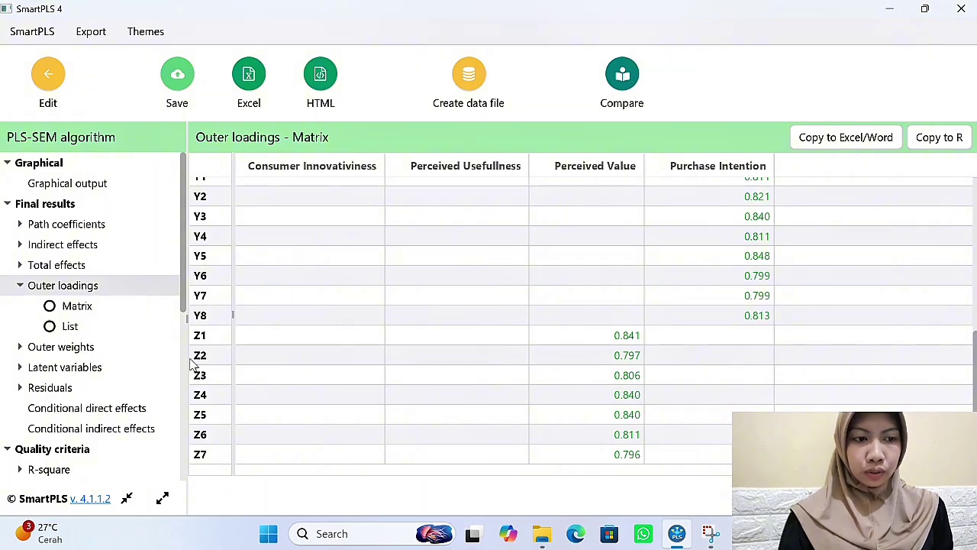
scroll(115, 413, "down", 3)
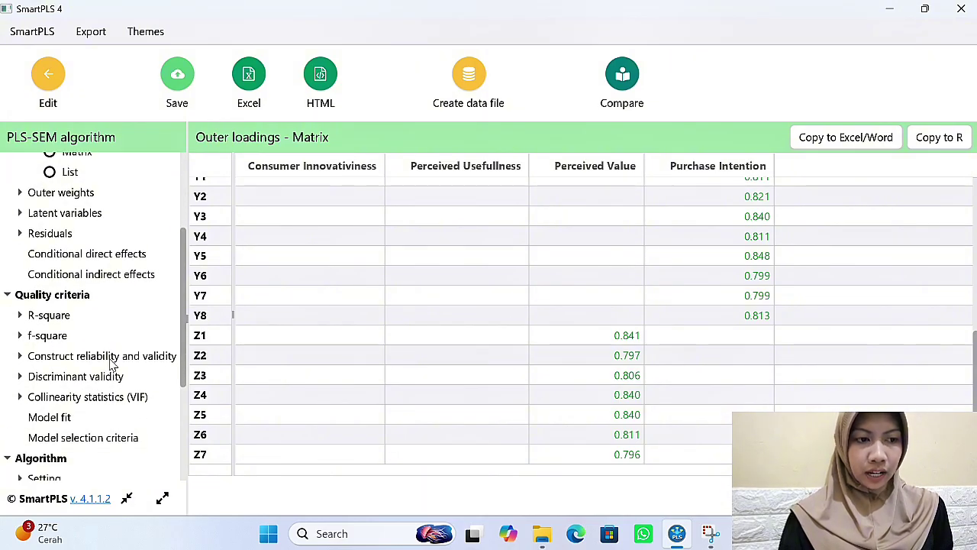
left_click(111, 355)
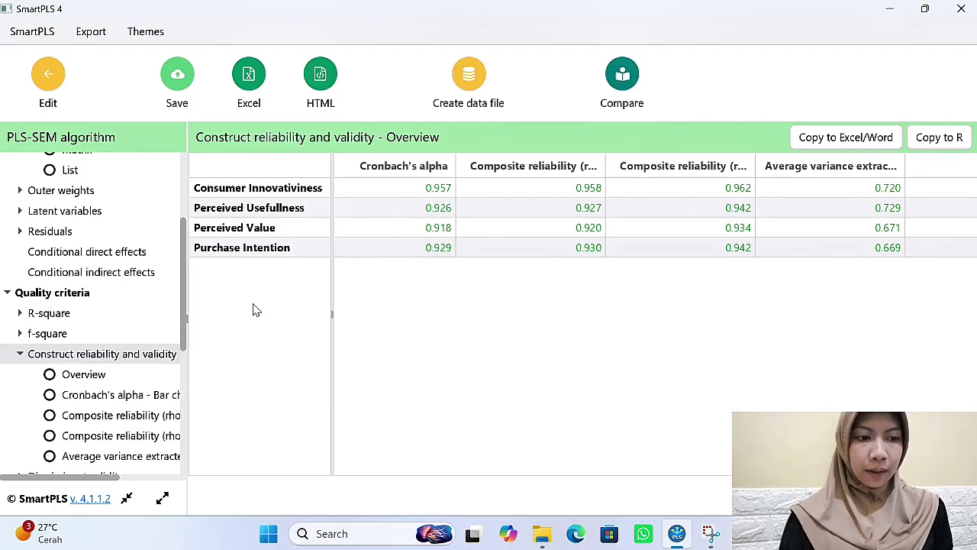
Step: Examine discriminant validity through the Fornell-Larcker criterion and the heterotrait-monotrait ratio (HTMT) matrix
scroll(94, 411, "down", 4)
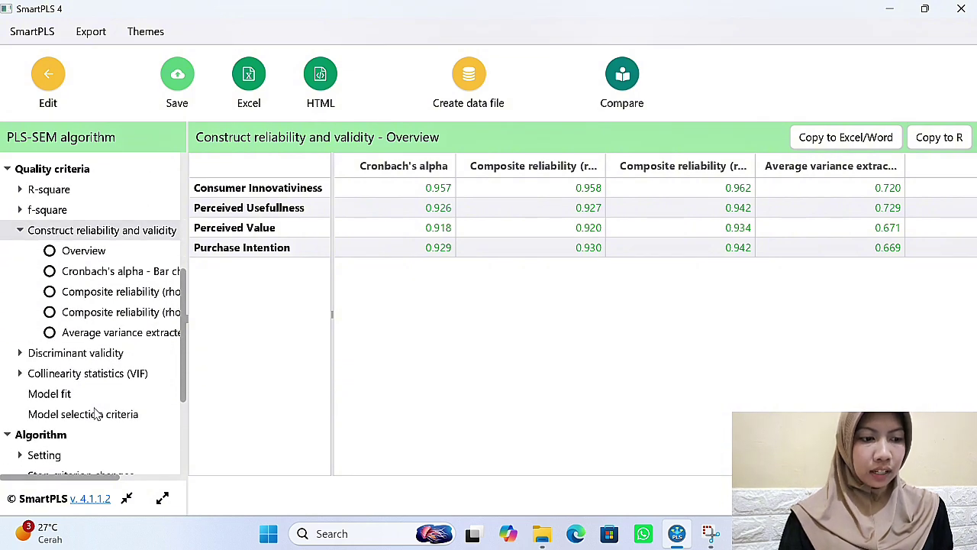
left_click(81, 356)
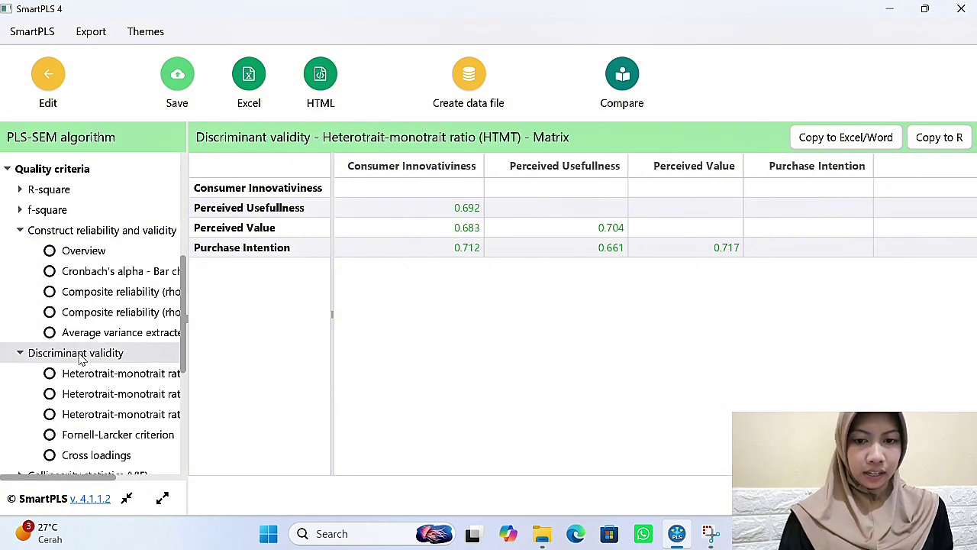
left_click(120, 437)
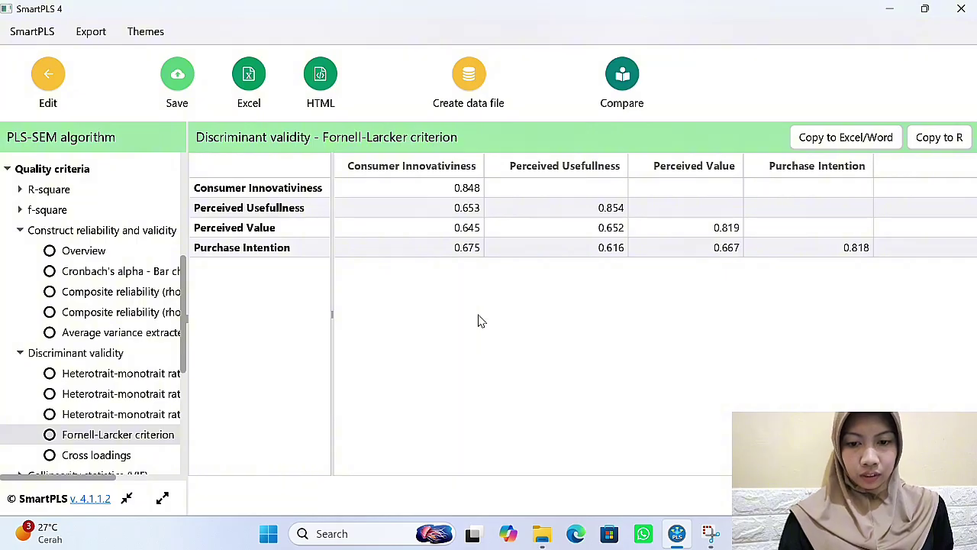
left_click(156, 376)
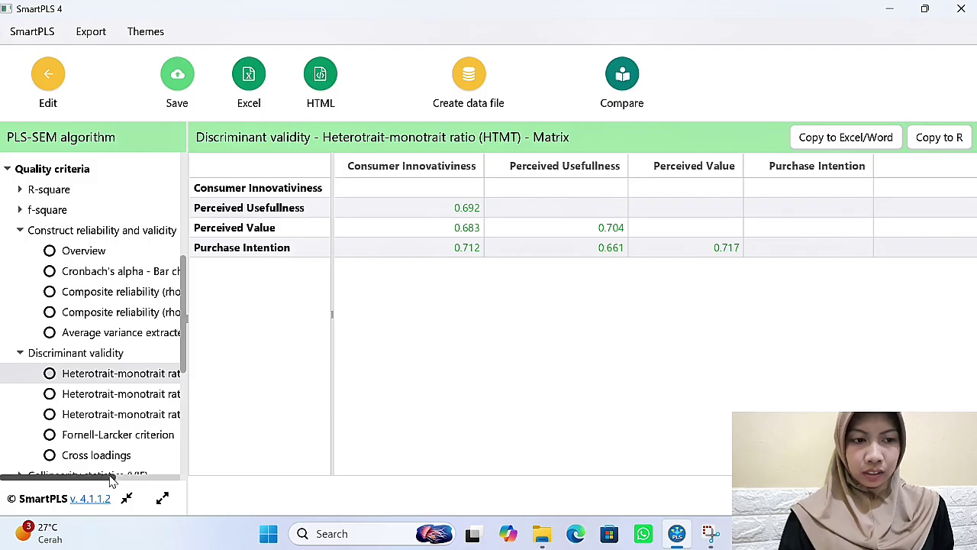
left_click_drag(109, 478, 80, 486)
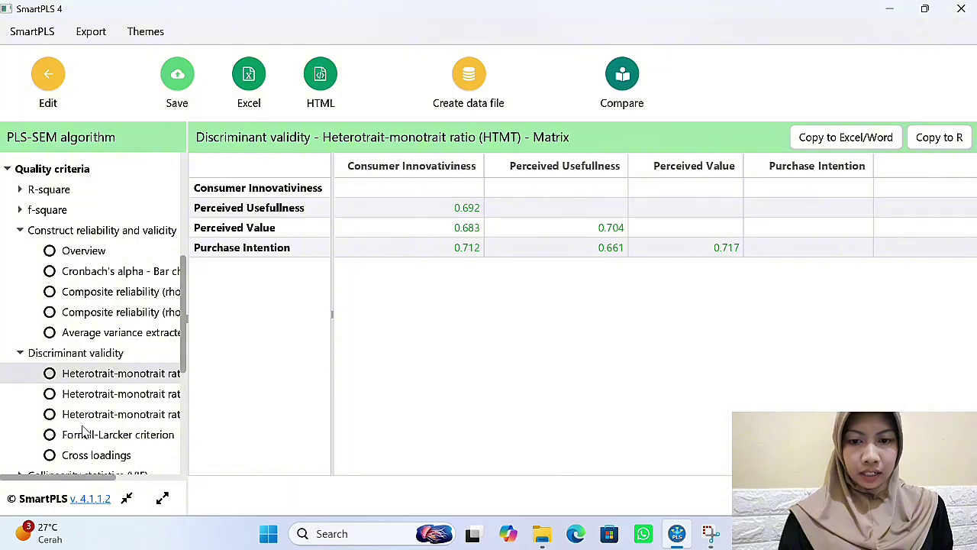
Step: Examine the discriminant validity cross loadings for all indicators down to Z7
left_click(99, 455)
scroll(489, 356, "down", 5)
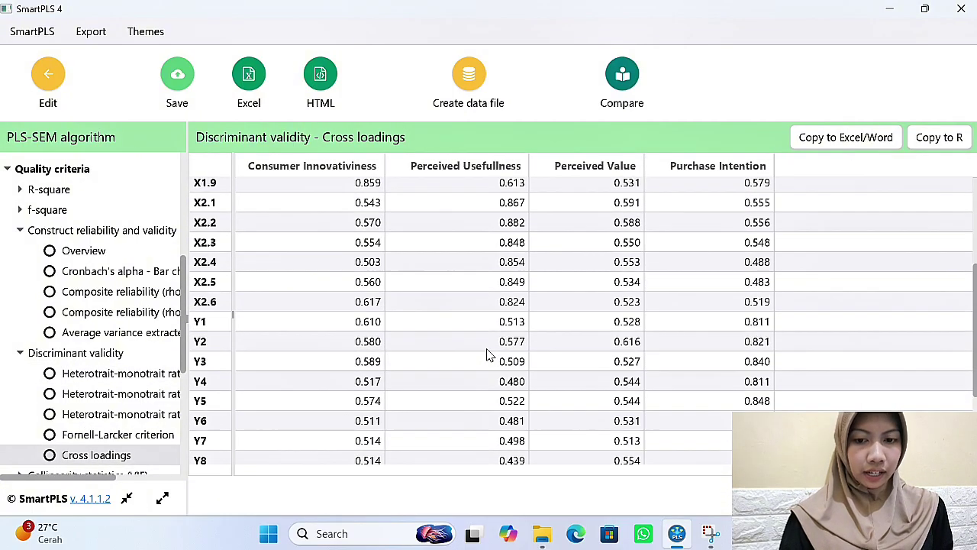
scroll(489, 356, "down", 3)
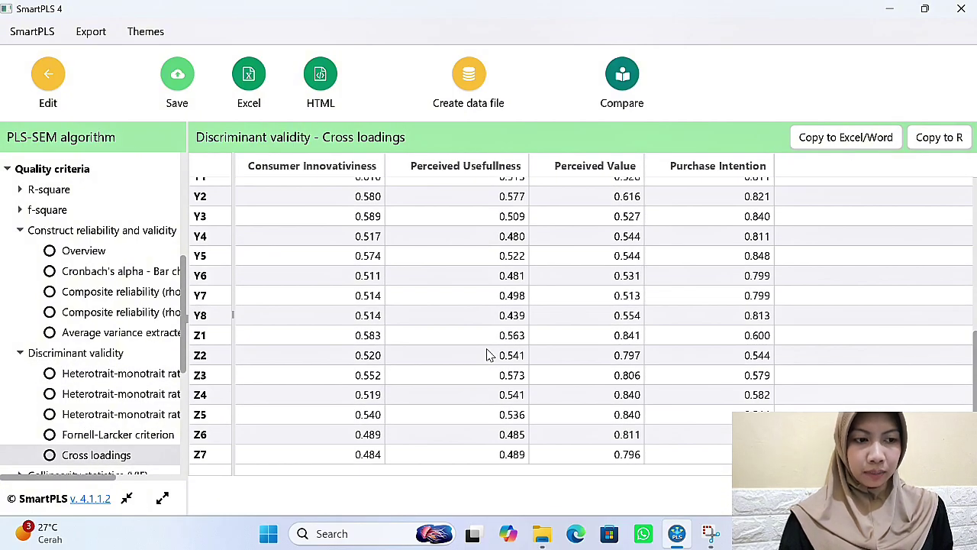
scroll(130, 341, "down", 2)
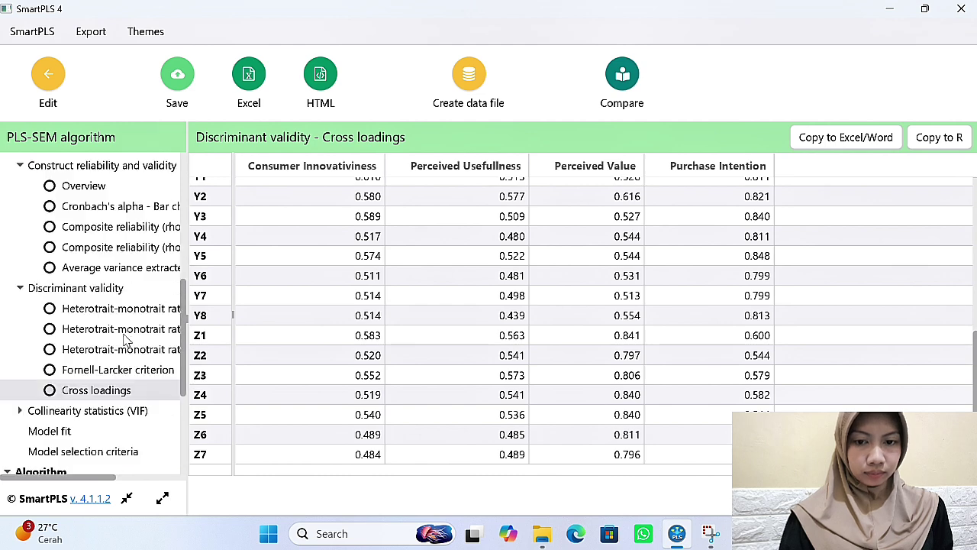
Step: Review the quality criteria for R-square, f-square and model fit in the PLS-SEM report
scroll(125, 339, "up", 6)
left_click(47, 328)
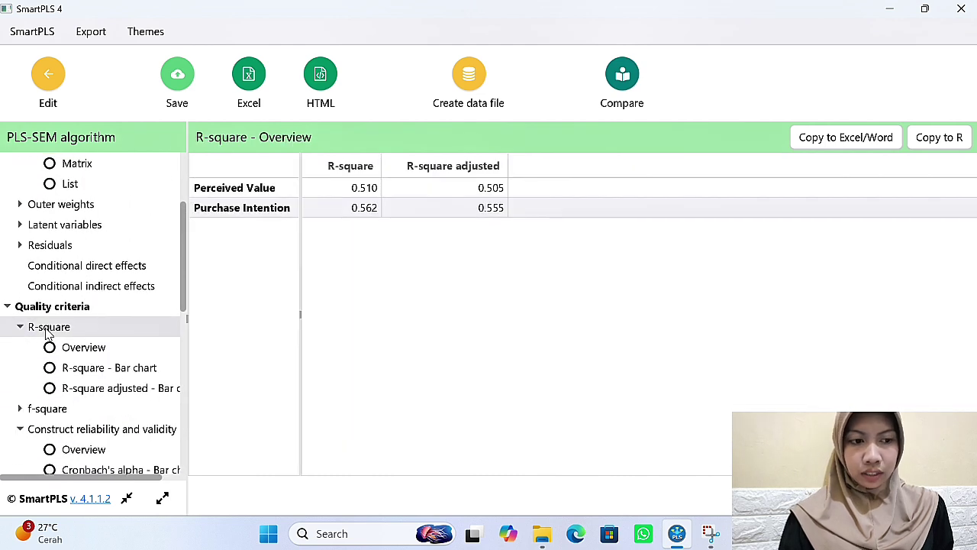
left_click(48, 409)
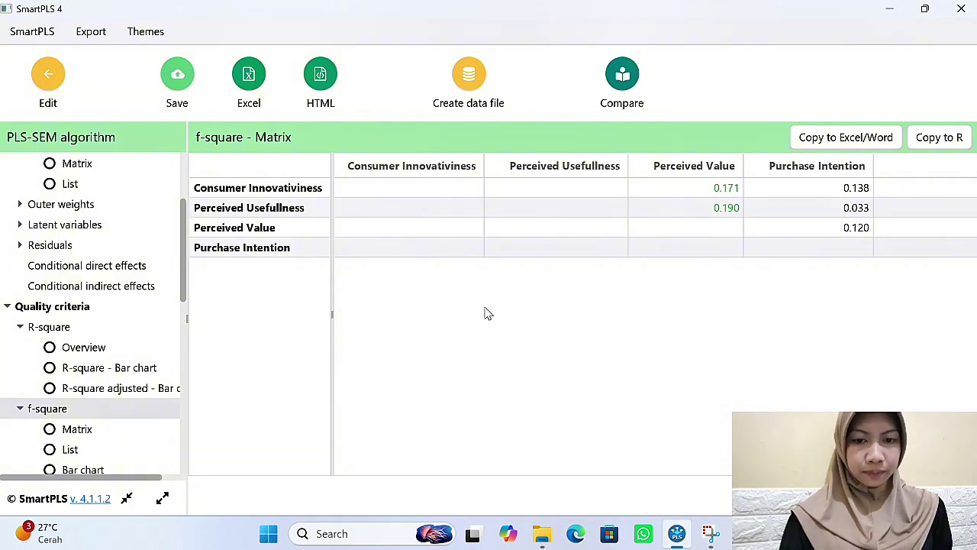
scroll(148, 349, "down", 10)
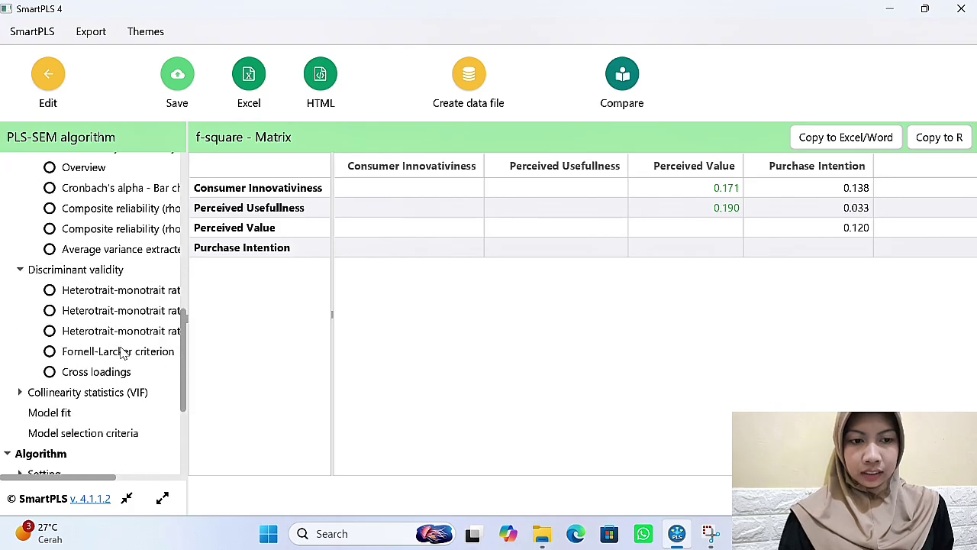
left_click(53, 303)
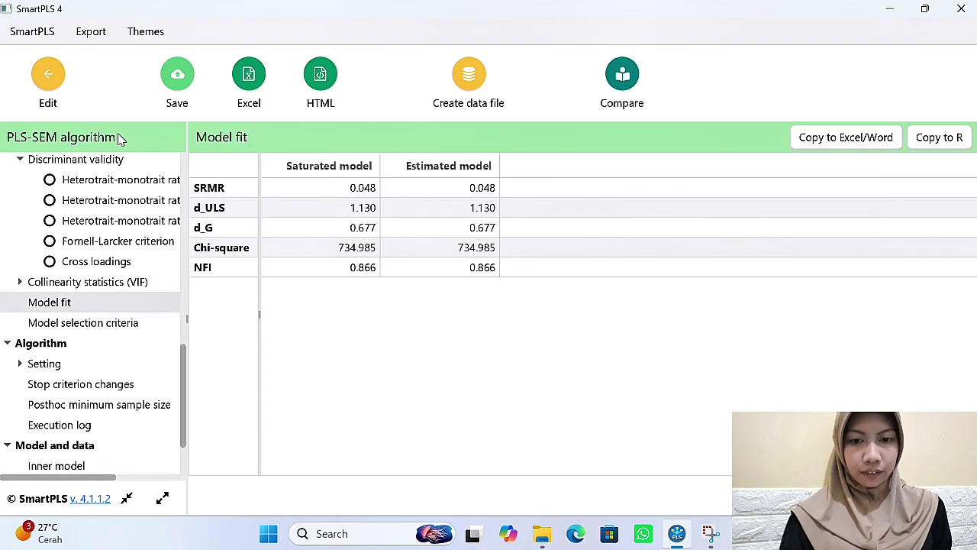
Step: Return to the model and run PLSpredict / CVPAT with 10 folds, 10 repetitions and a fixed seed
left_click(51, 75)
left_click(264, 74)
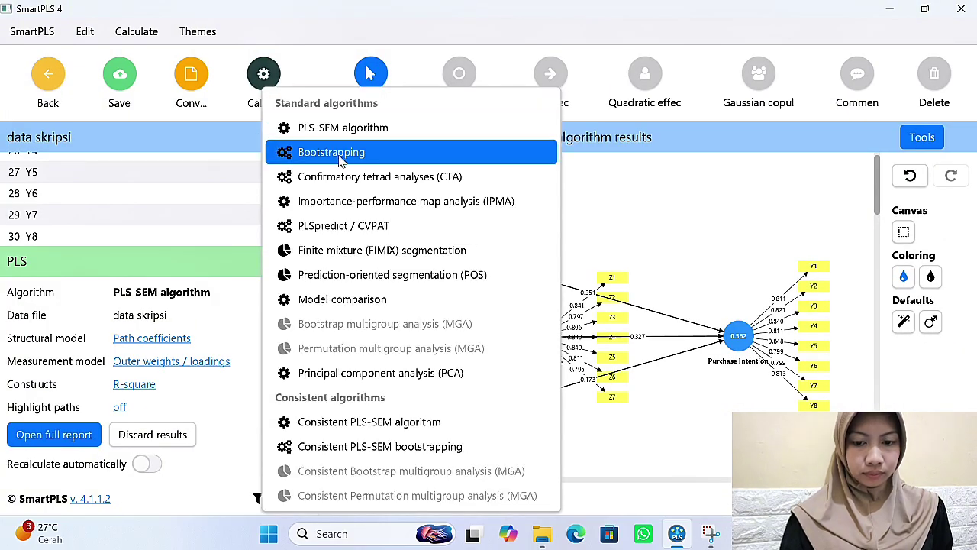
left_click(369, 227)
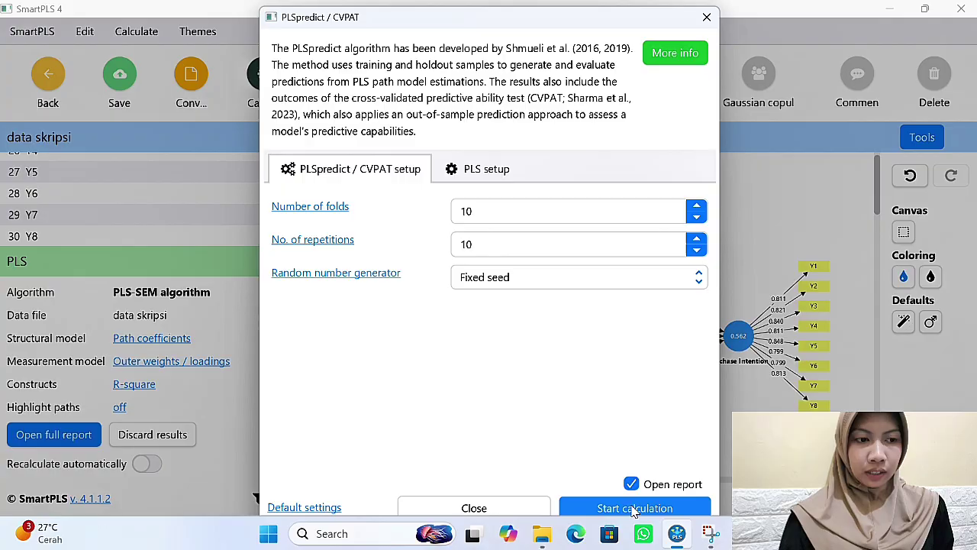
left_click(633, 508)
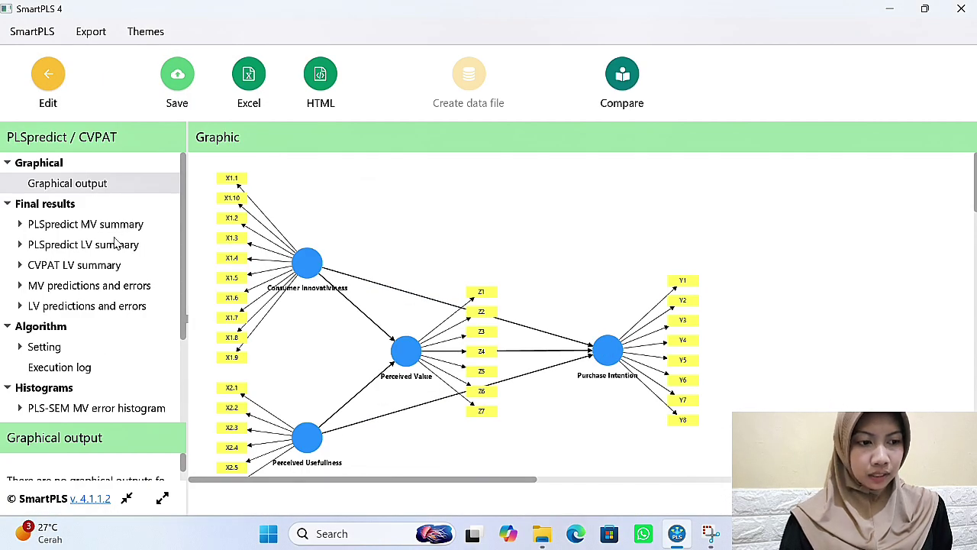
Step: Check the PLSpredict LV summary and return to the model
left_click(116, 245)
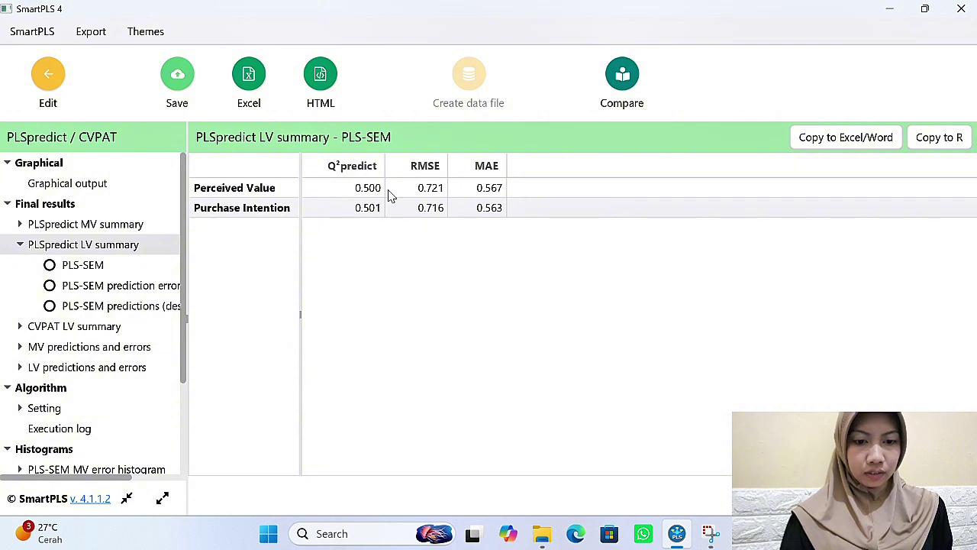
left_click(48, 81)
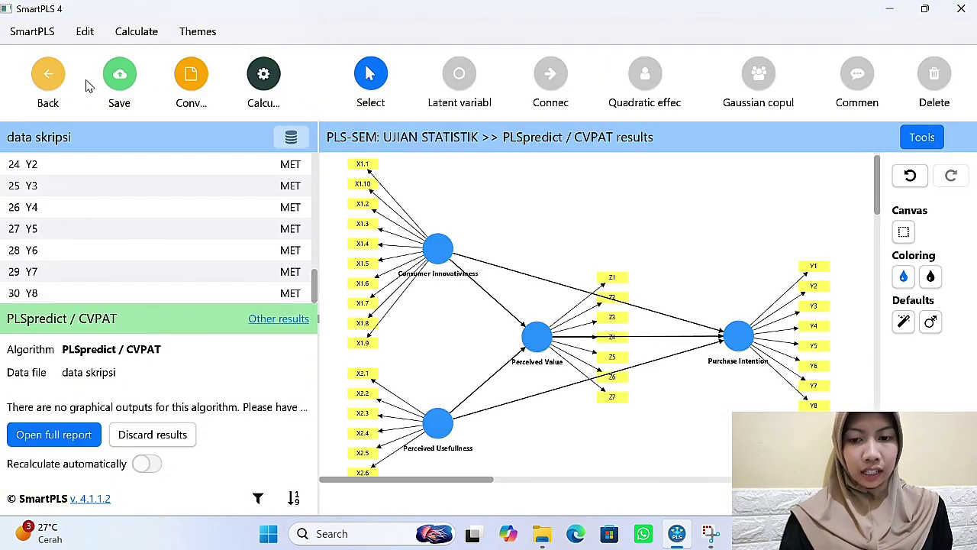
Step: Run Bootstrapping with 5000 subsamples, percentile bootstrap confidence intervals, a two-tailed test, 0.05 significance level and a fixed seed
left_click(261, 93)
left_click(317, 157)
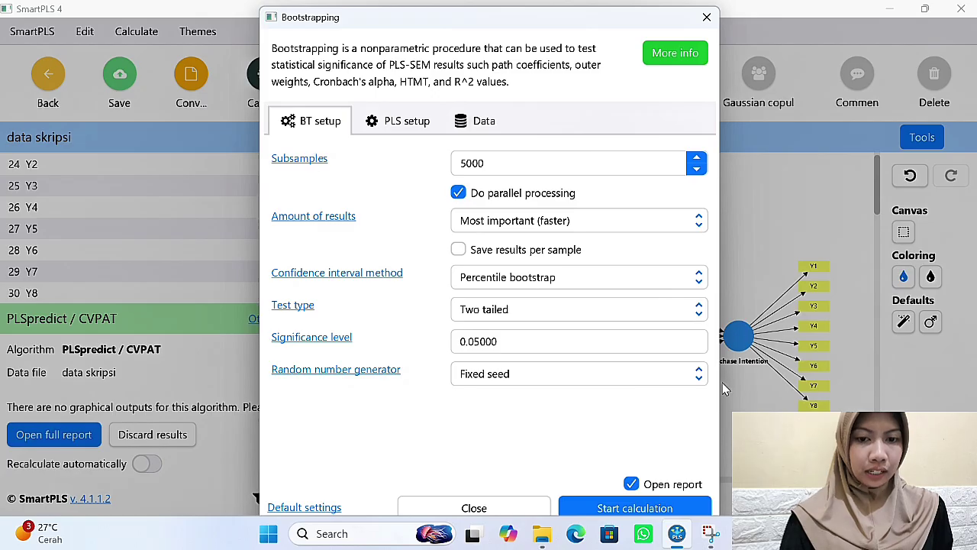
left_click(654, 510)
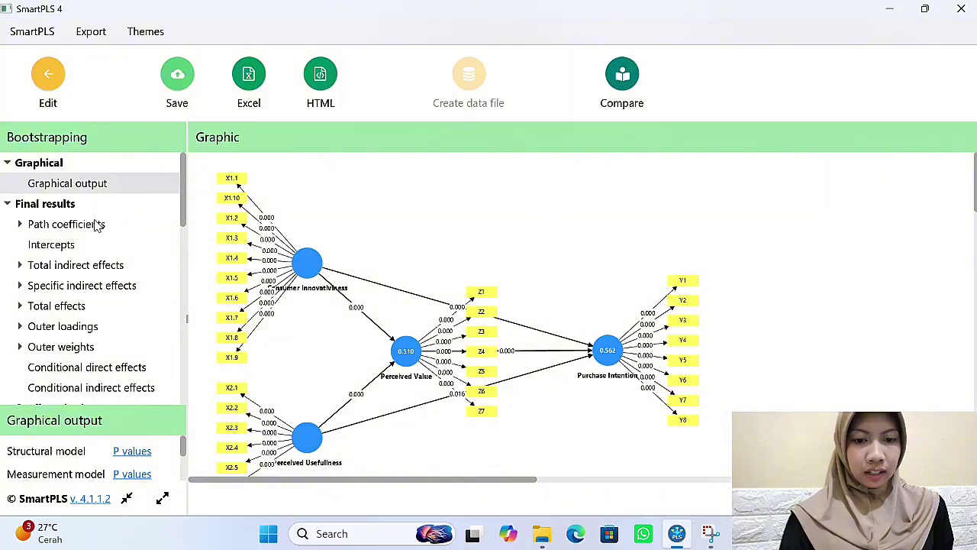
Step: Examine the path coefficients and specific indirect effects in the bootstrapping report, including T statistics and p values
left_click(99, 224)
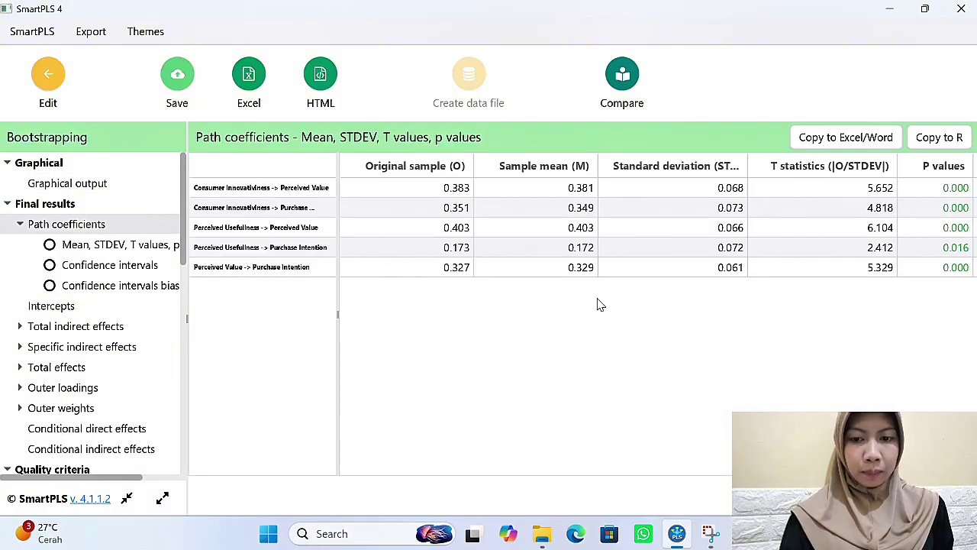
left_click(122, 346)
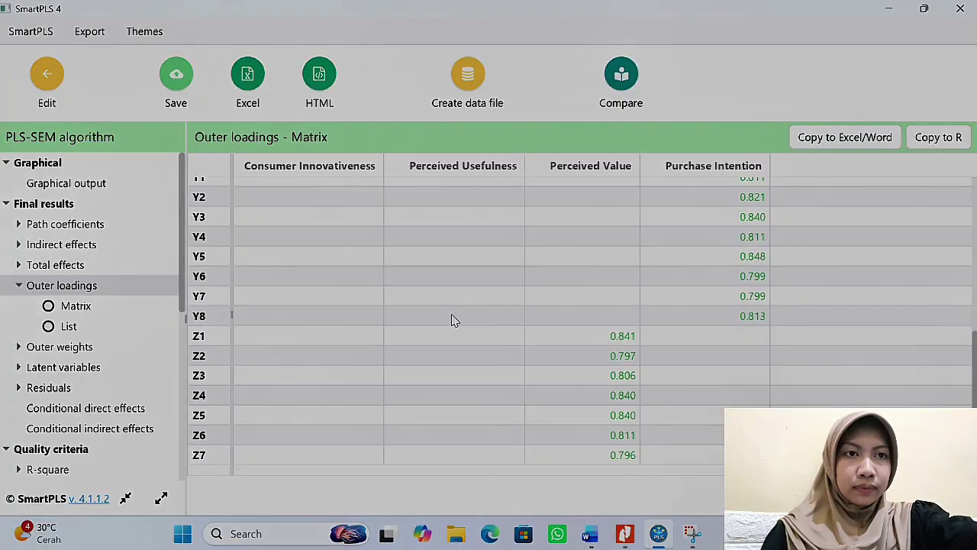
Step: Examine the outer loadings matrix of the PLS-SEM algorithm report for all indicators from X1.1 to Z7
scroll(452, 321, "up", 10)
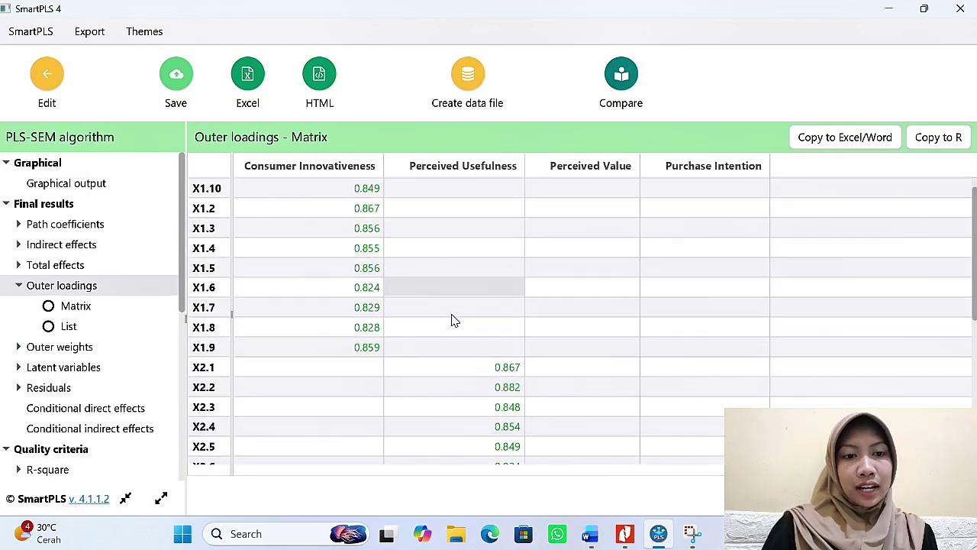
scroll(451, 321, "up", 1)
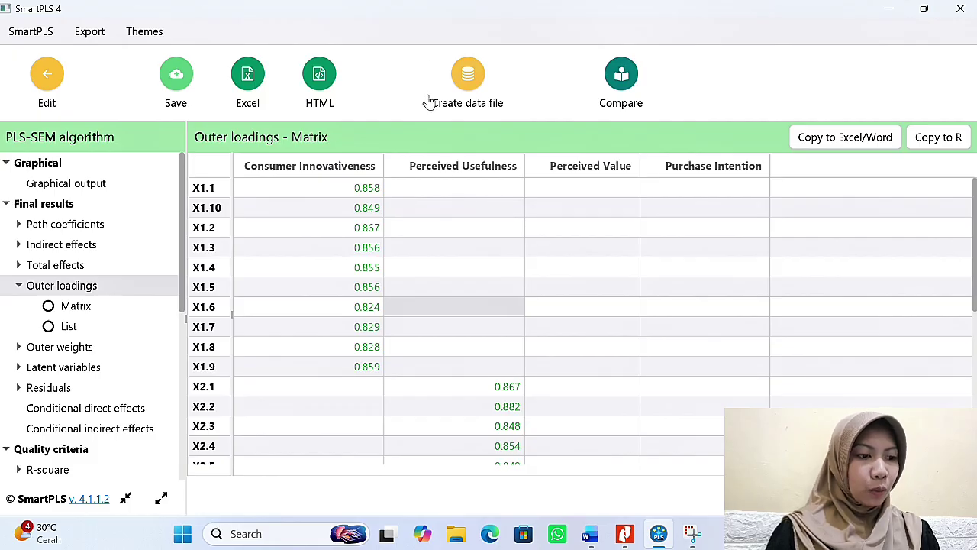
scroll(481, 267, "down", 2)
scroll(481, 267, "down", 5)
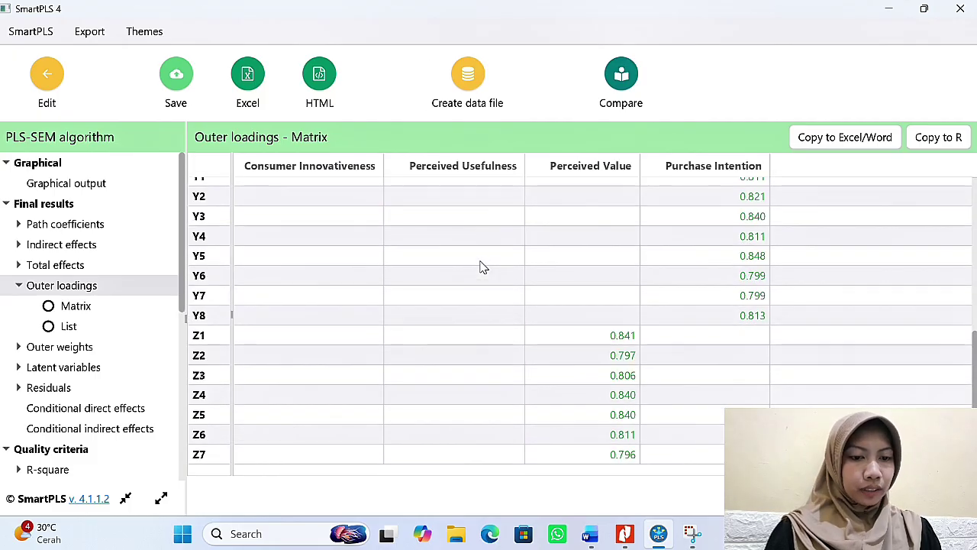
scroll(481, 268, "up", 7)
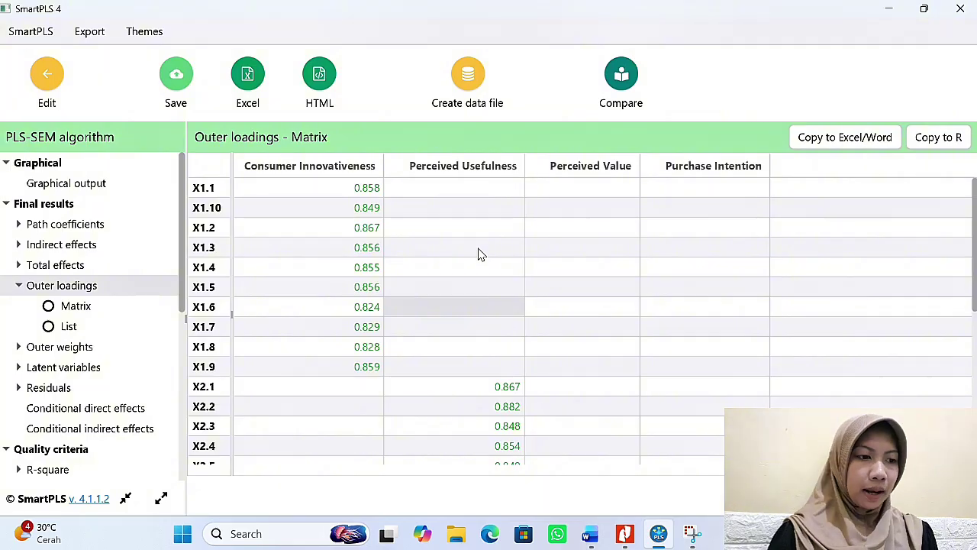
Step: Examine discriminant validity in the PLS-SEM report through the Fornell-Larcker criterion and then the HTMT matrix
scroll(91, 343, "down", 3)
left_click(124, 424)
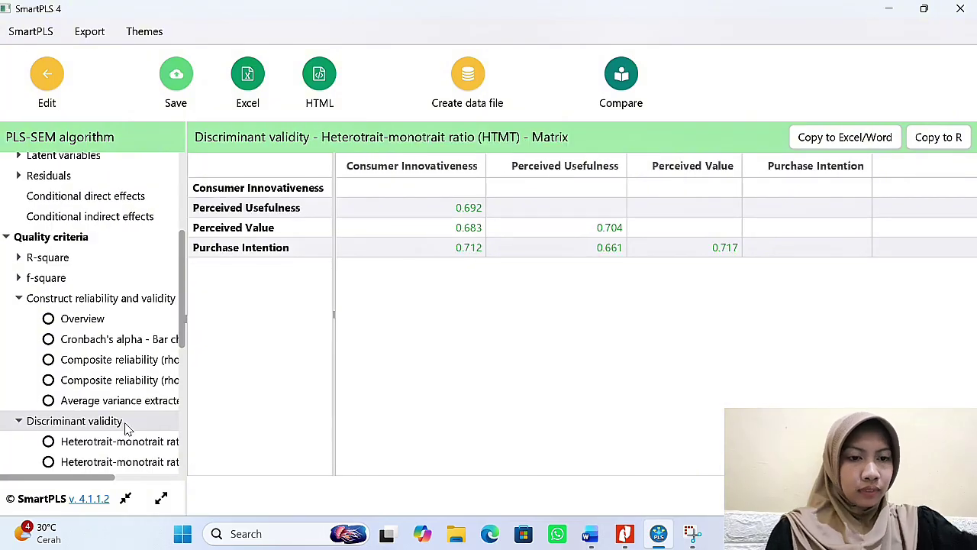
scroll(122, 423, "down", 3)
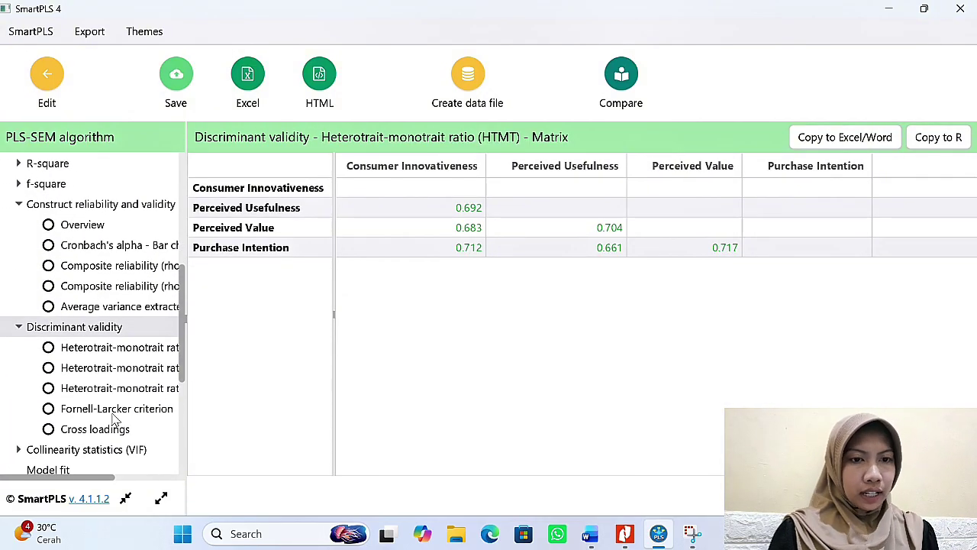
left_click(116, 412)
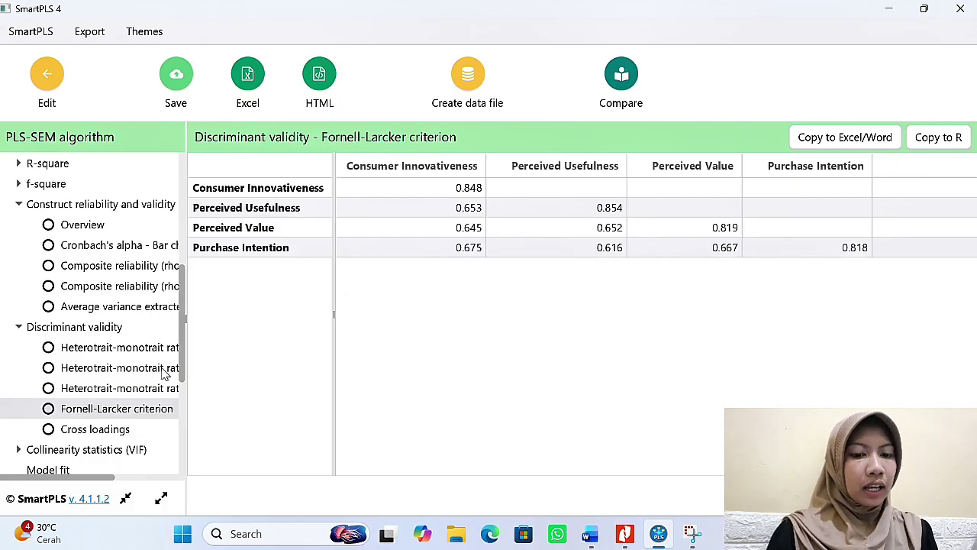
left_click(123, 351)
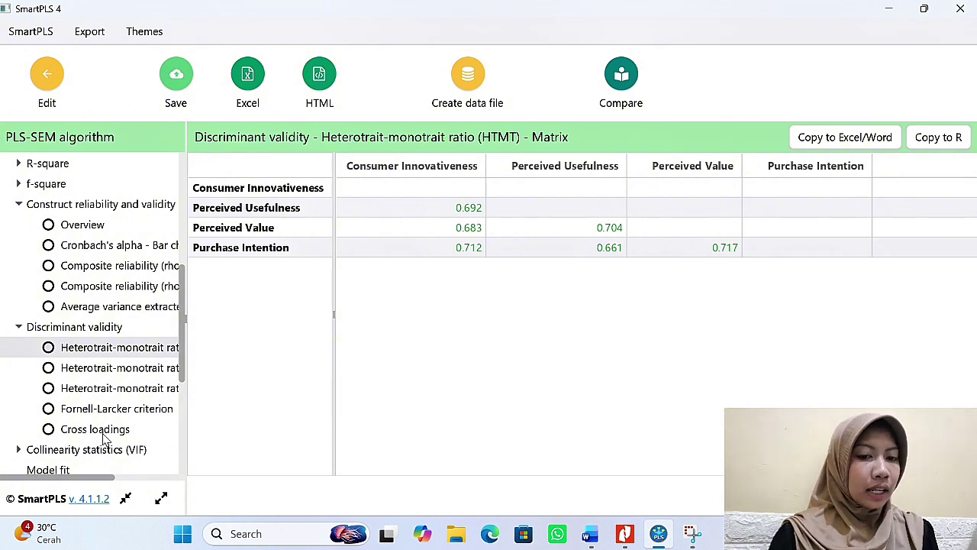
Step: Review the PLS-SEM quality criteria for construct reliability and validity, R-square, f-square and model fit
left_click(142, 207)
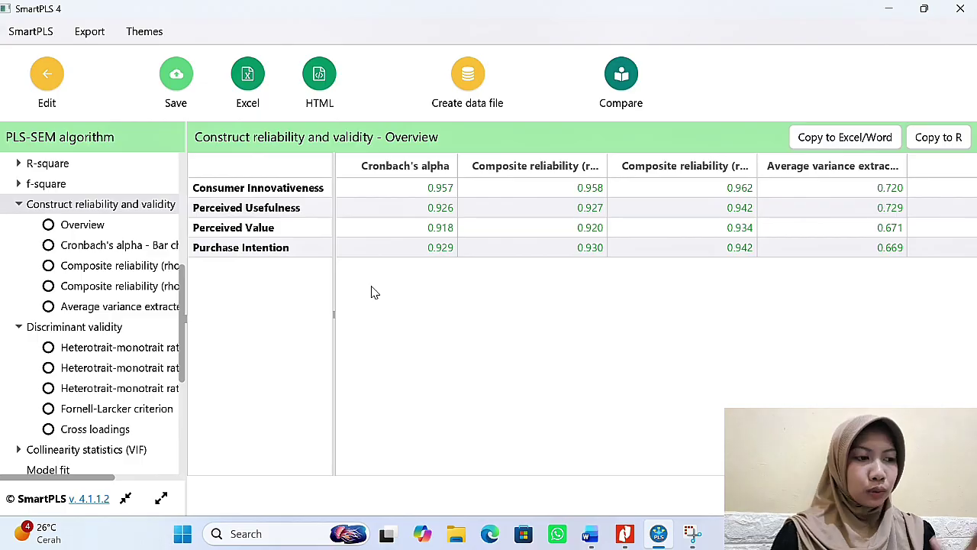
left_click(56, 164)
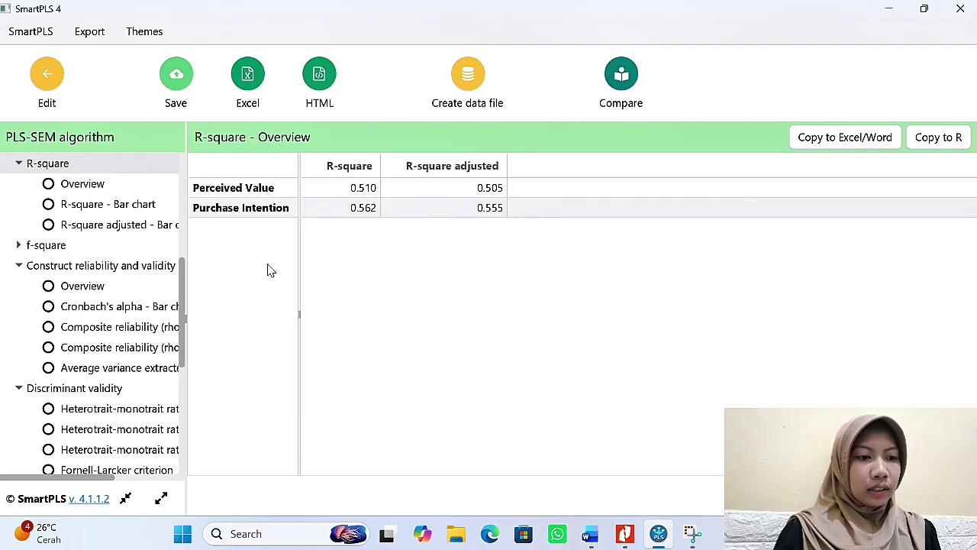
left_click(48, 246)
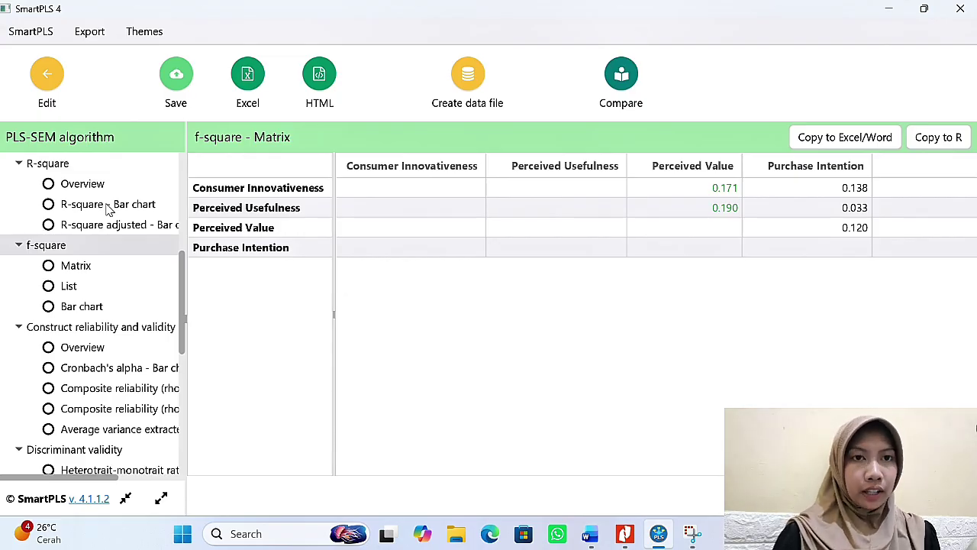
scroll(109, 210, "down", 6)
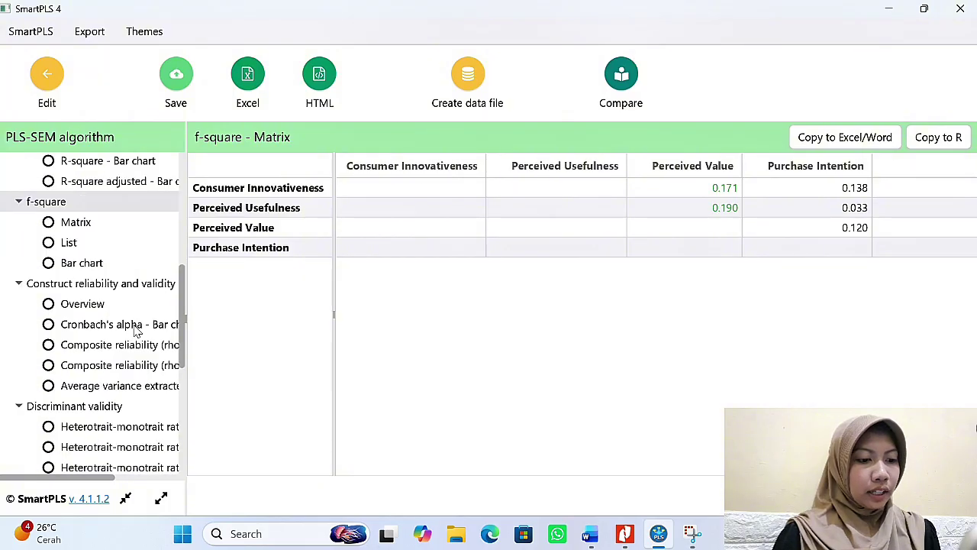
left_click(50, 335)
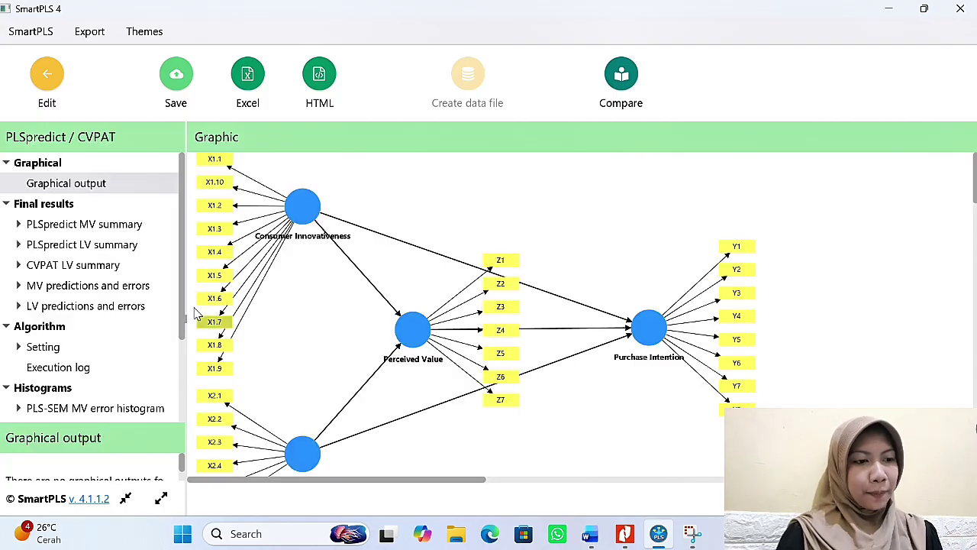
Step: Review the PLSpredict LV summary and the specific indirect effects in the bootstrapping report
left_click(68, 248)
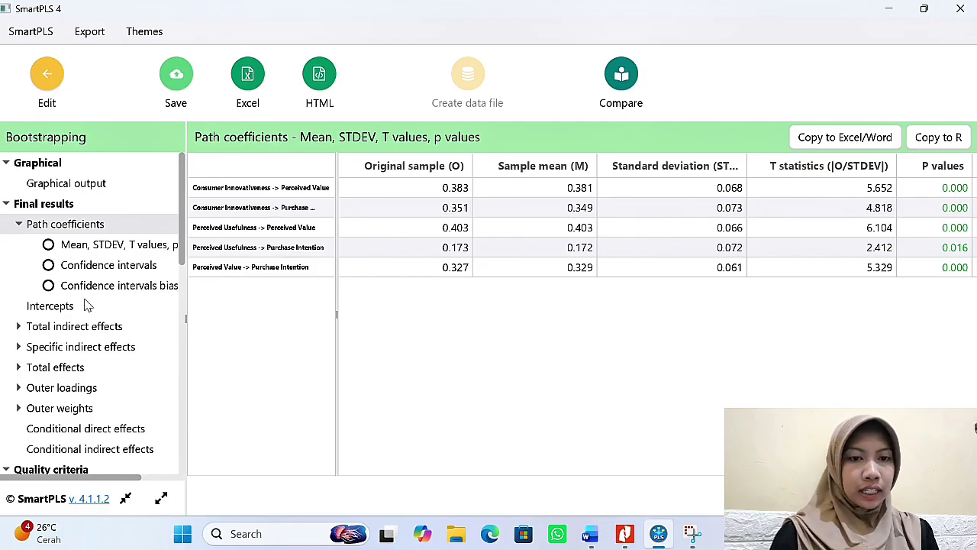
left_click(93, 348)
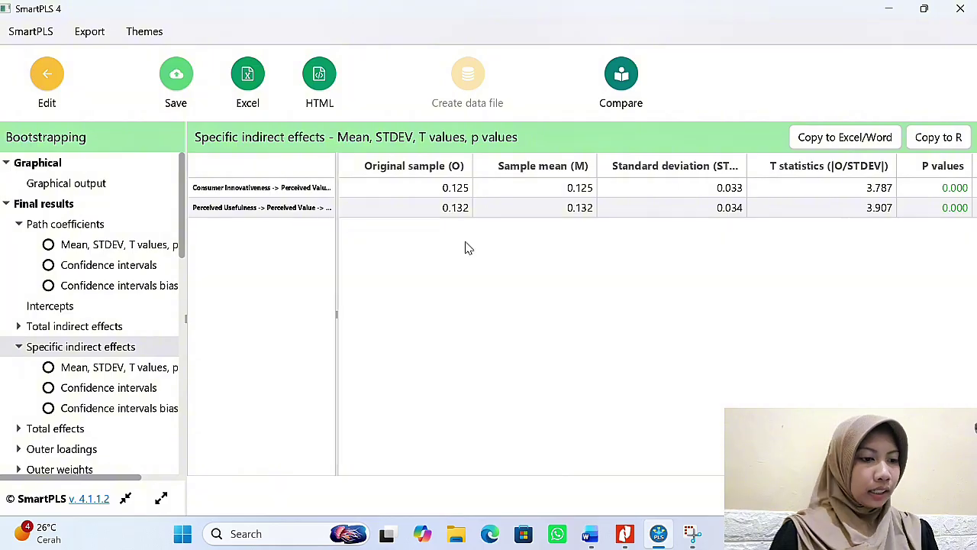